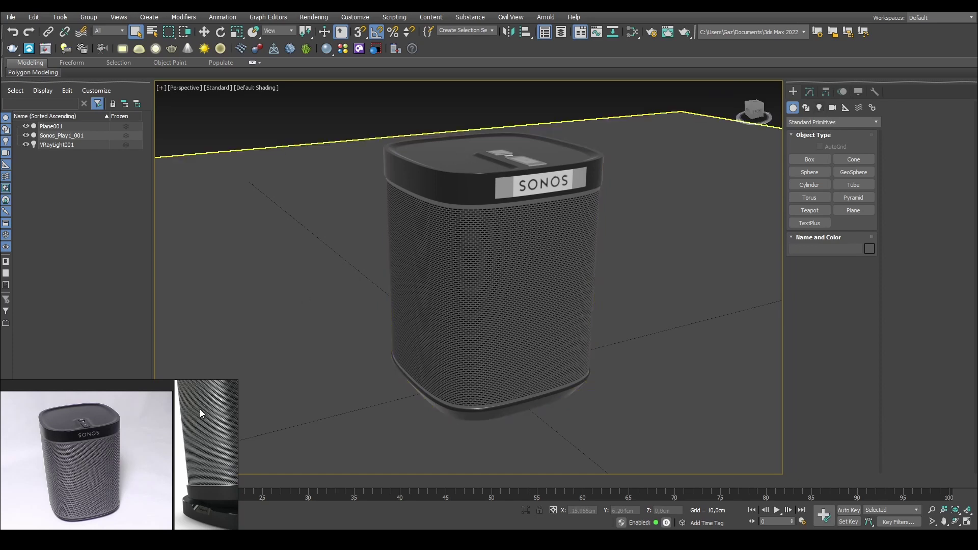
Step: Orbit the perspective view around the speaker to settle on a level front angle
middle_click_drag(175, 461, 200, 444)
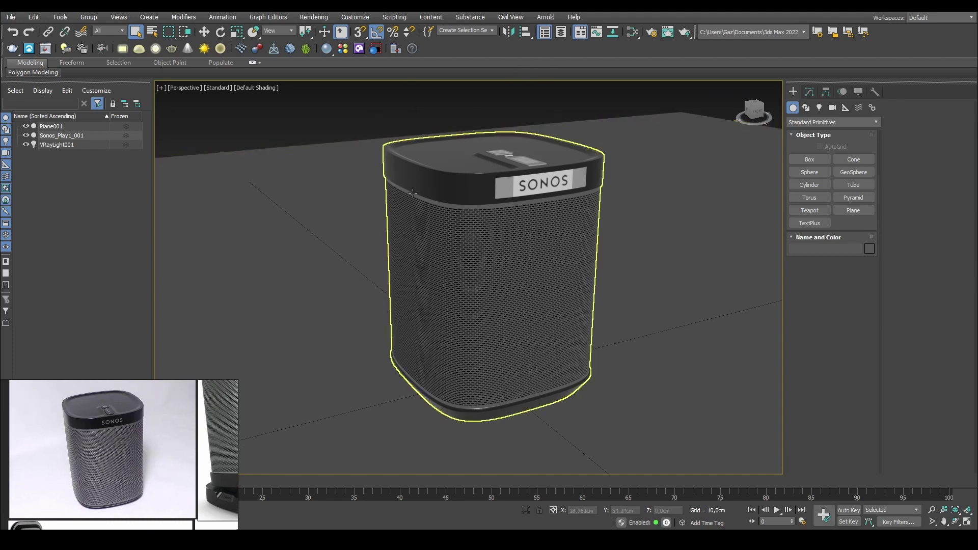
middle_click_drag(582, 261, 560, 227, "alt")
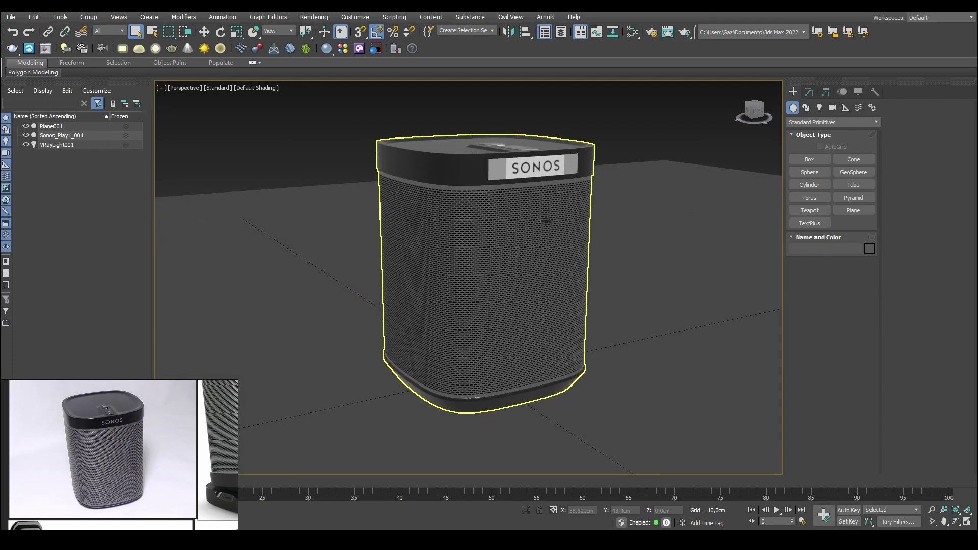
middle_click_drag(422, 140, 474, 134, "alt")
left_click(503, 145)
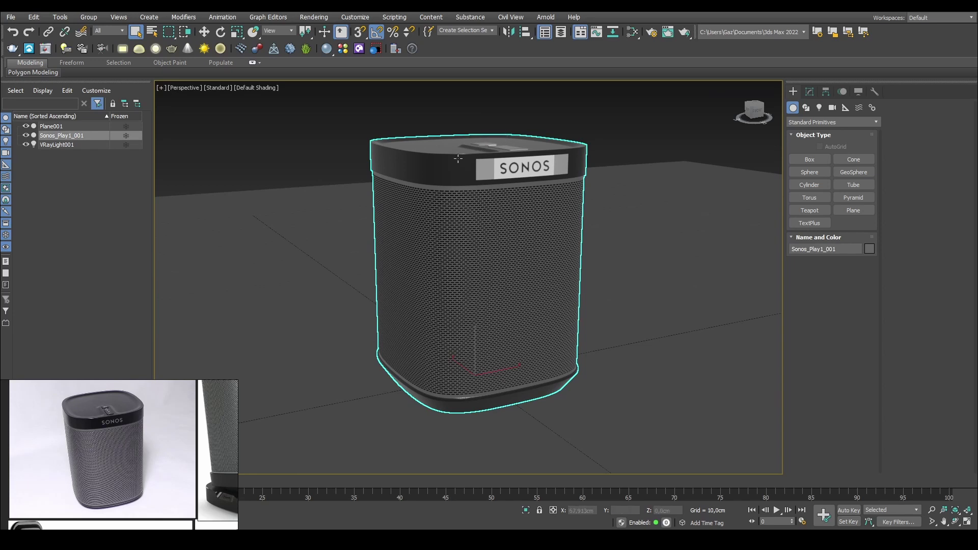
left_click(294, 136)
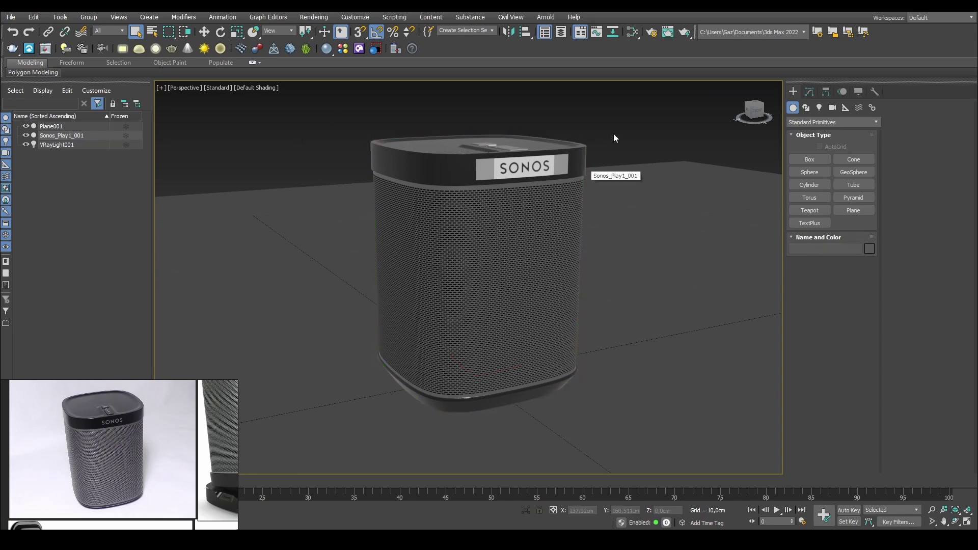
middle_click_drag(518, 189, 525, 261, "alt")
middle_click_drag(484, 181, 463, 188, "alt")
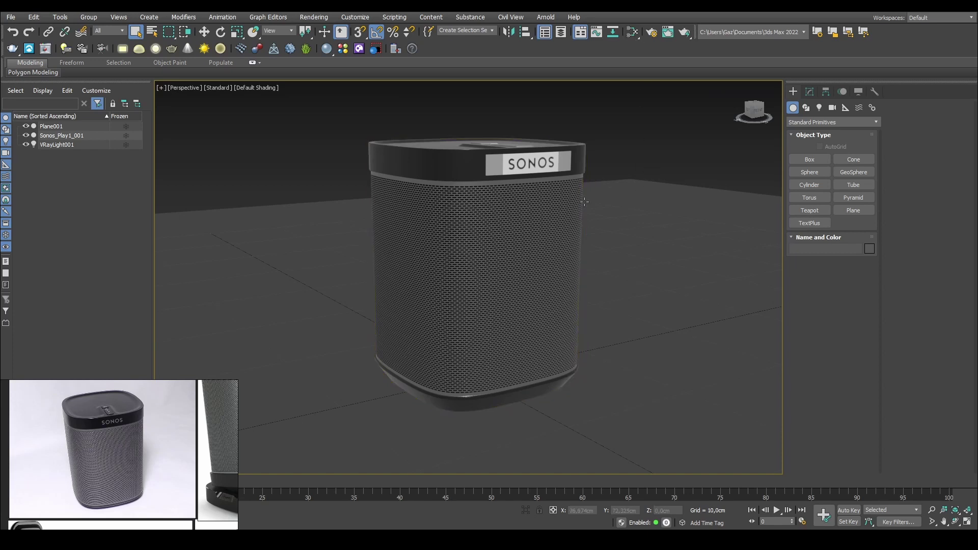
middle_click_drag(566, 272, 631, 259, "alt")
mouse_move(523, 279)
middle_mouse_down("alt")
mouse_move(518, 182)
mouse_move(498, 212)
middle_mouse_up("alt")
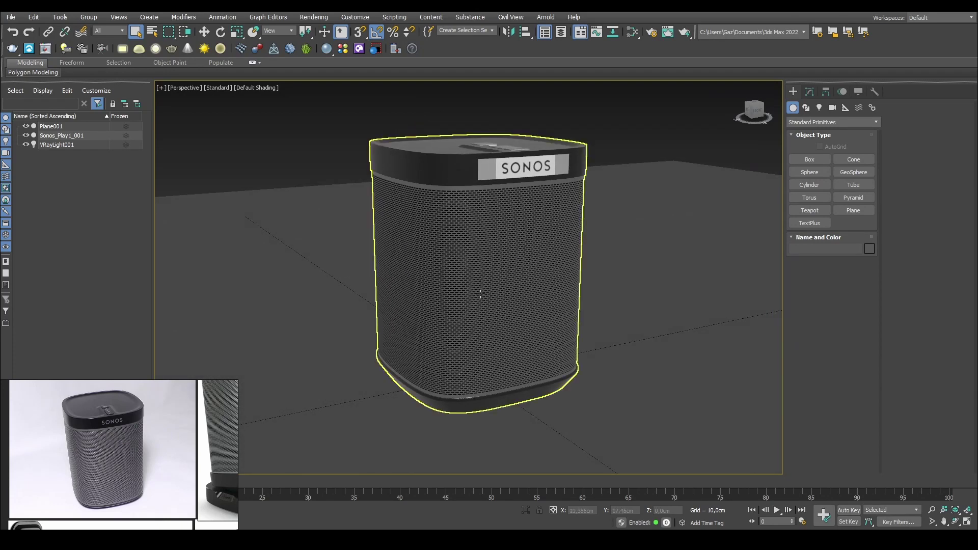
middle_click_drag(479, 273, 501, 237, "alt")
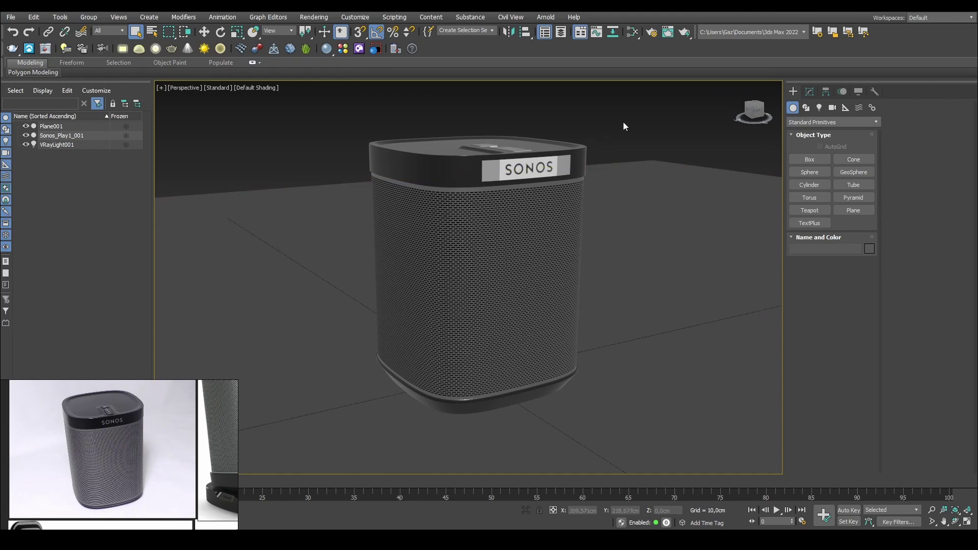
Step: Turn on Safe Frames and confirm the 1280x720 output size in Render Setup
key("shift+f")
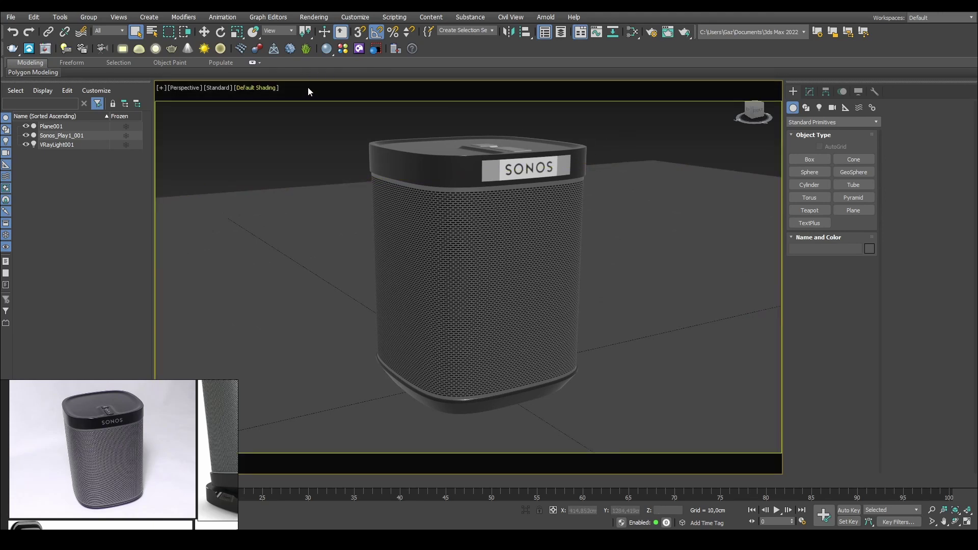
middle_click_drag(635, 214, 626, 209)
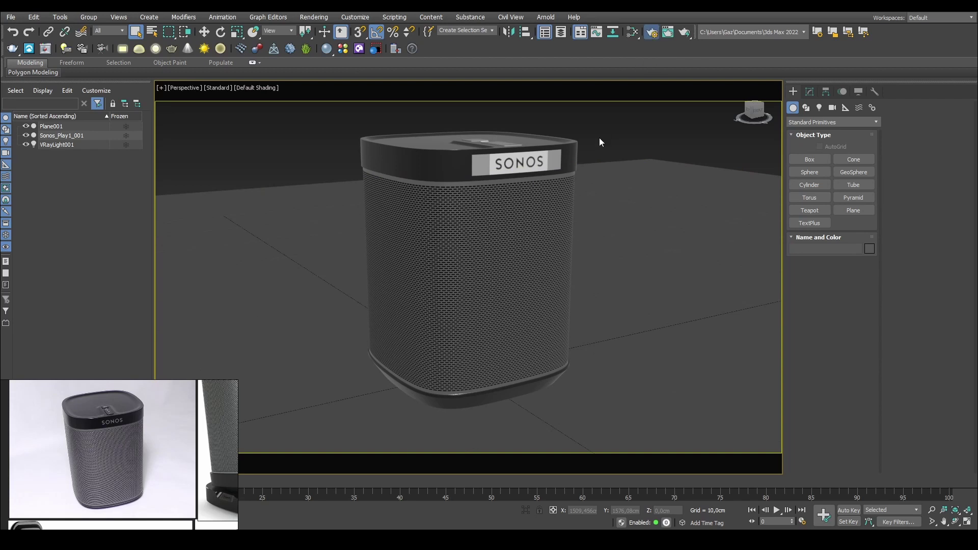
key("F10")
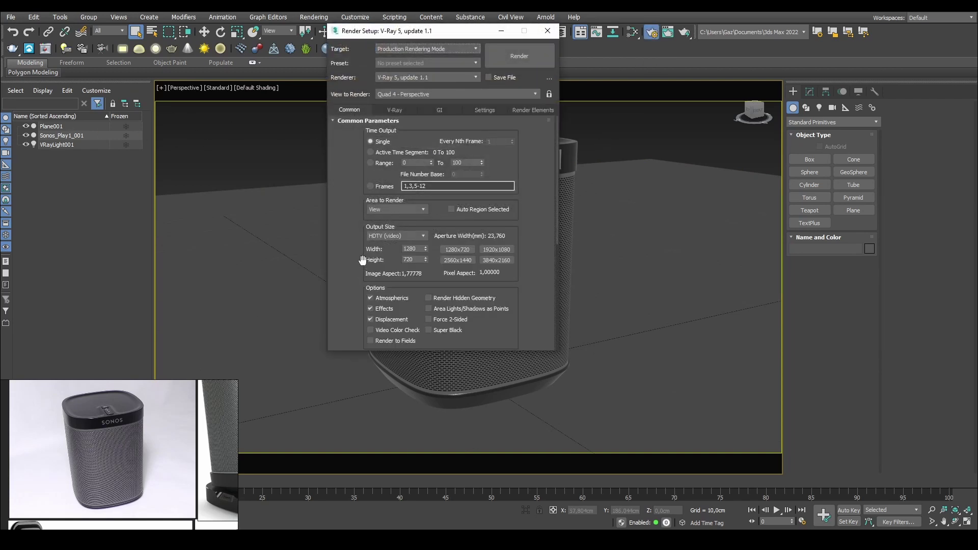
left_click_drag(362, 259, 360, 249)
left_click_drag(439, 31, 285, 23)
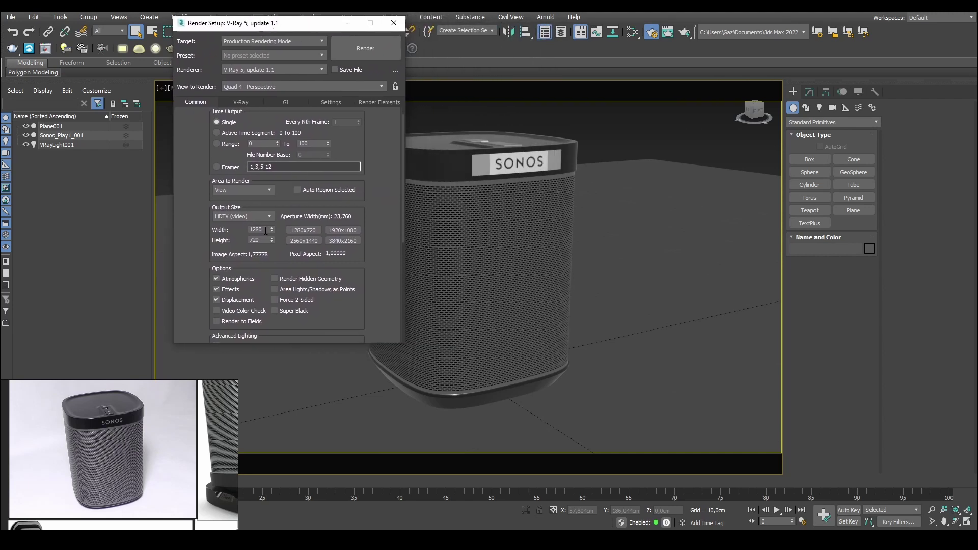
left_click(394, 23)
left_click(480, 183)
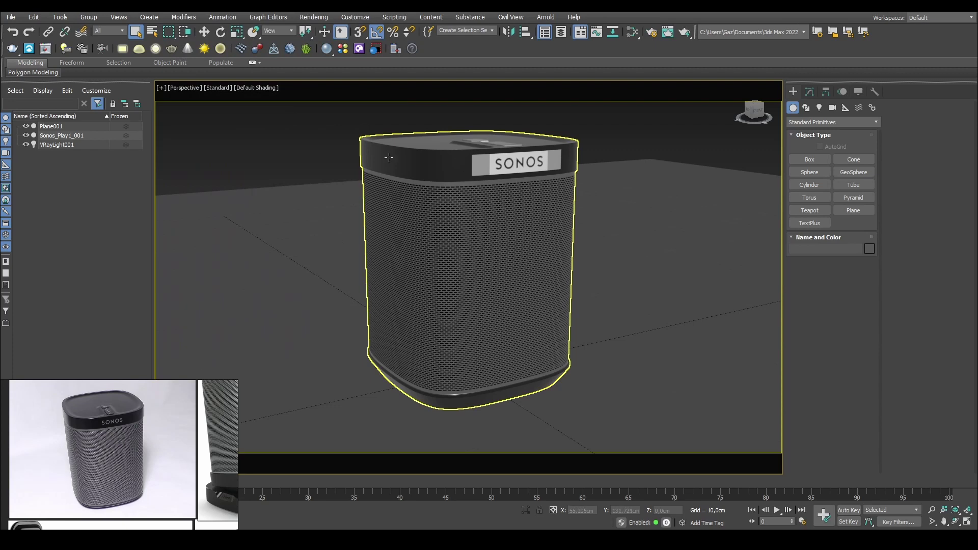
Step: Create VRayCam001 from the current Perspective view with the V-Ray Camera Lister button
left_click(331, 110)
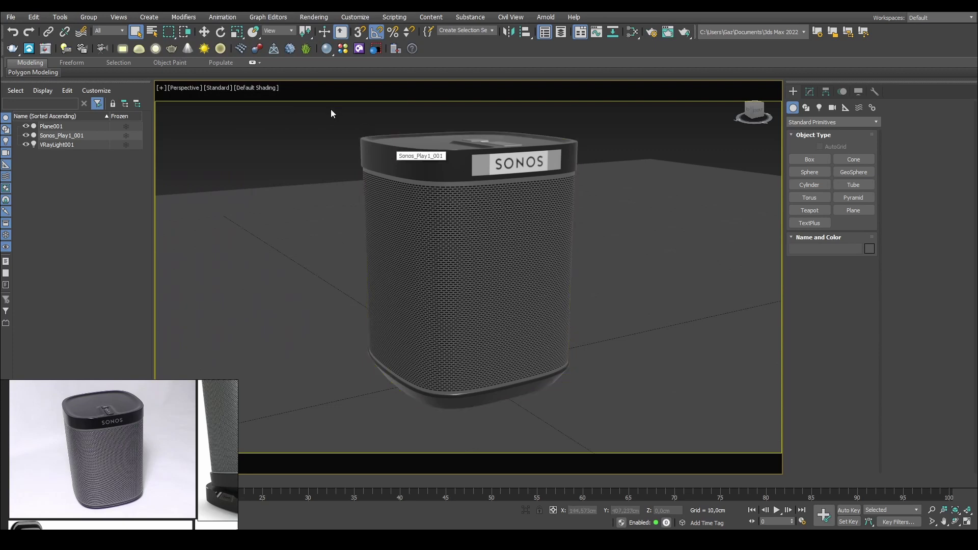
left_click(100, 50)
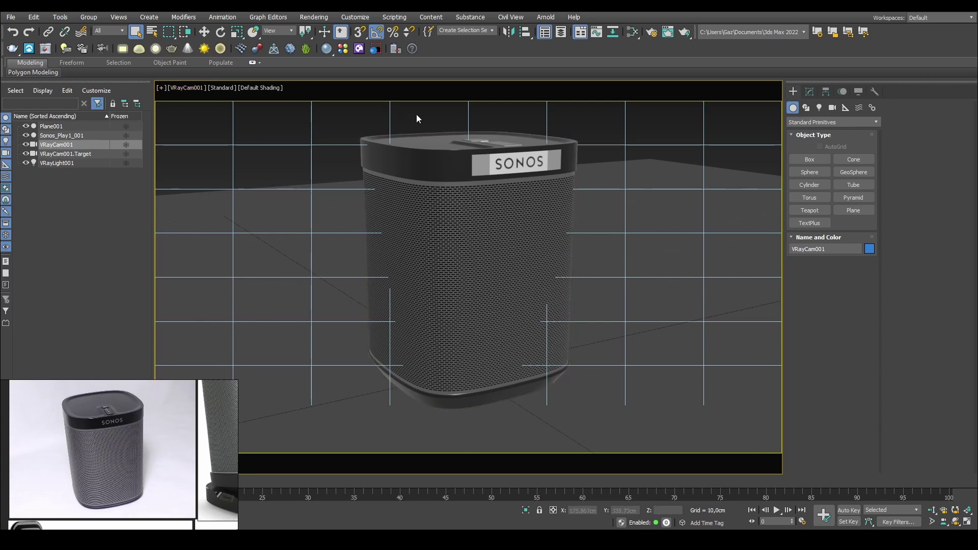
Step: Switch to four viewports, turn the left view into a tilted Perspective view, and check the camera view
left_click(354, 130)
key("alt+w")
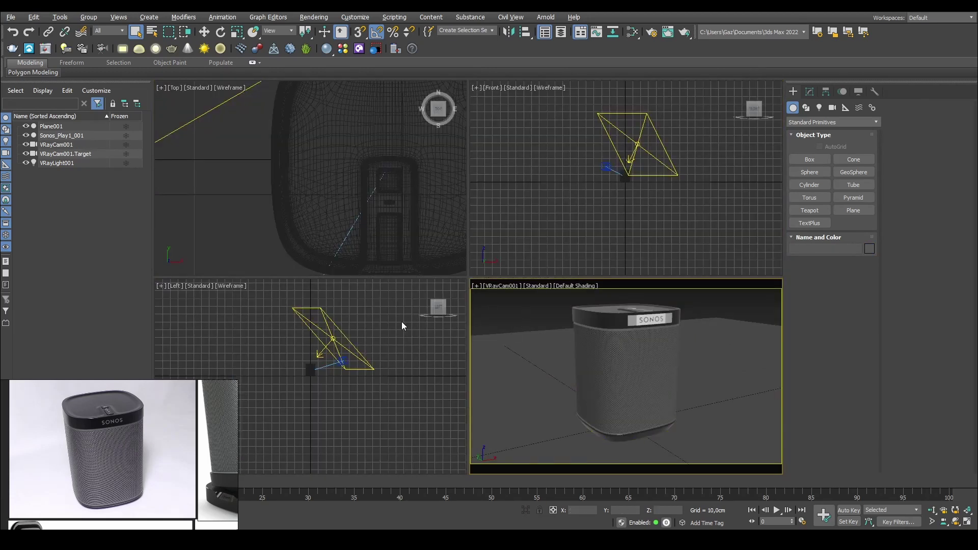
left_click(403, 319)
key("p")
middle_click_drag(374, 347, 336, 357, "alt")
left_click(527, 304)
key("alt+w")
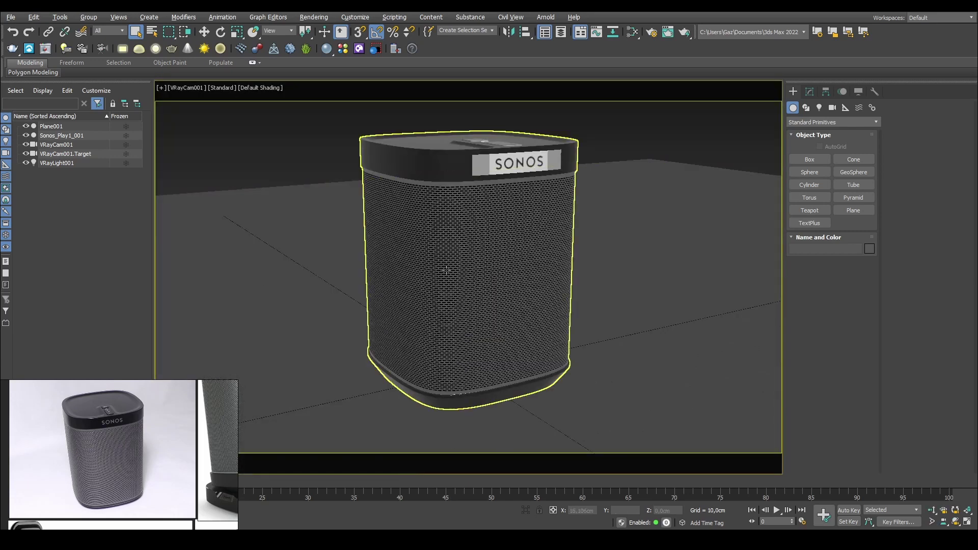
left_click(259, 151)
key("alt+w")
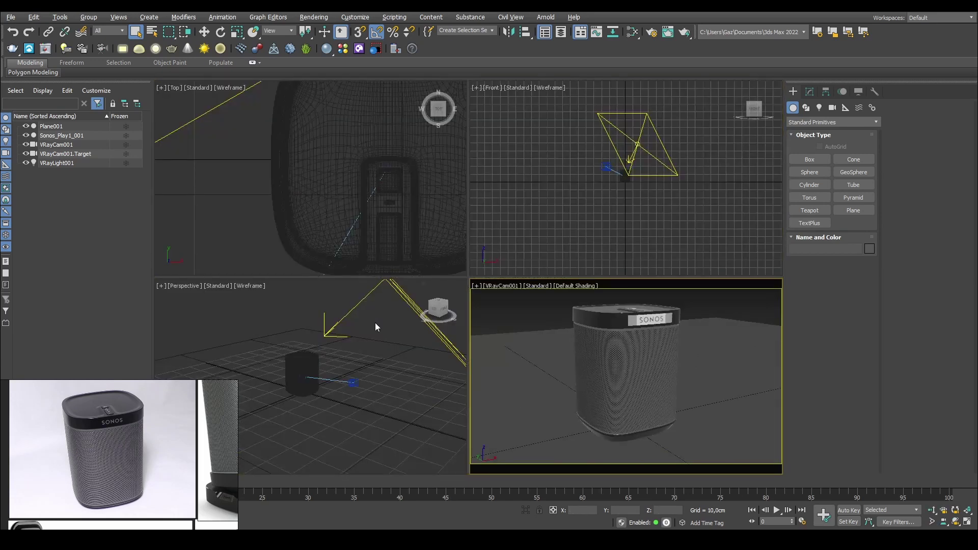
Step: Lower VRayCam001 slightly along Z and show its physical camera parameters in the Modify panel
left_click(358, 380)
key("w")
left_click_drag(353, 355, 353, 352)
left_click(347, 332)
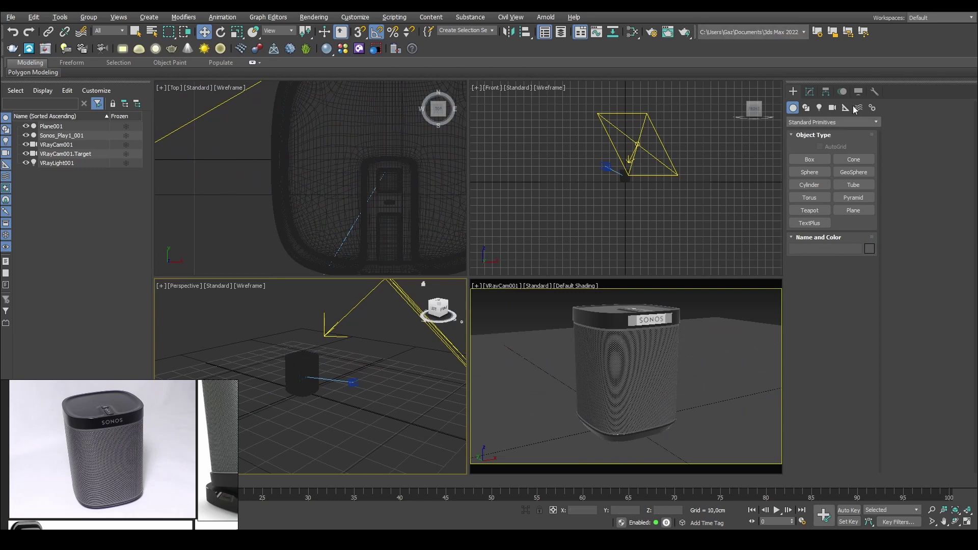
left_click(69, 146)
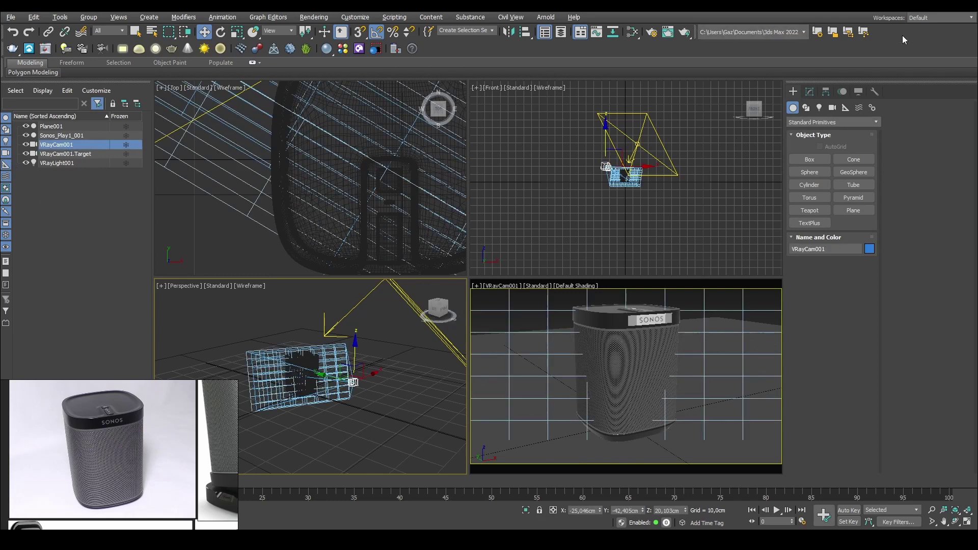
left_click(810, 92)
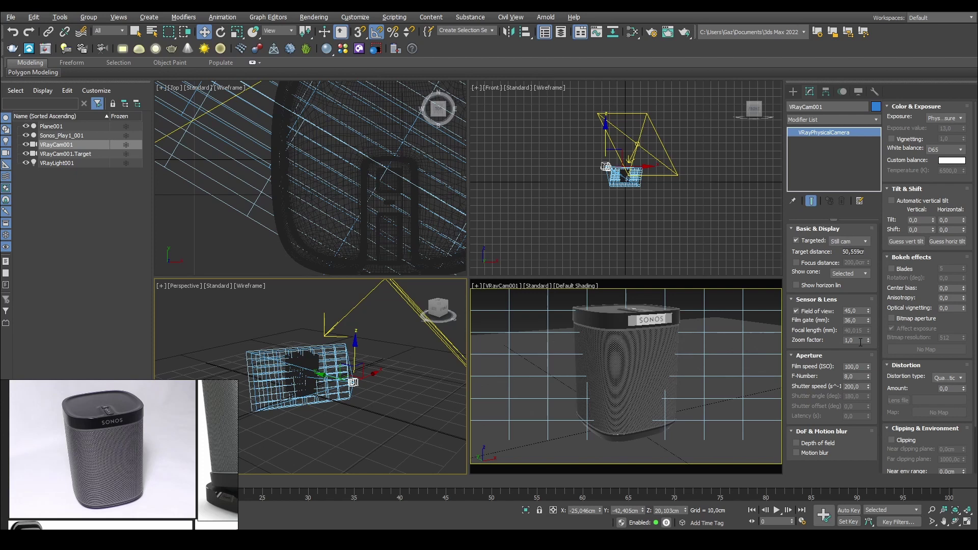
Step: Run a V-Ray test render through VRayCam001 and review the result
left_click(526, 309)
left_click(633, 215)
key("alt+w")
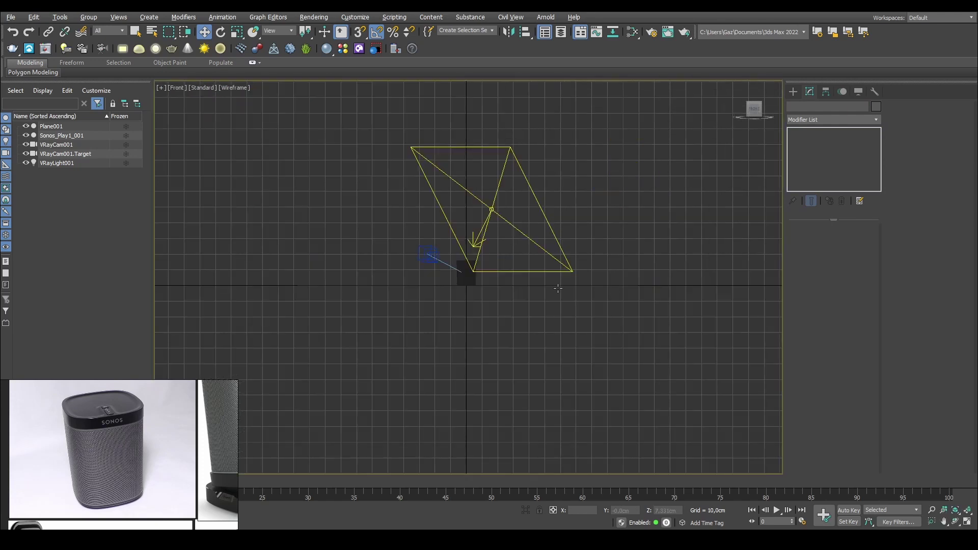
key("alt+w")
key("alt+w")
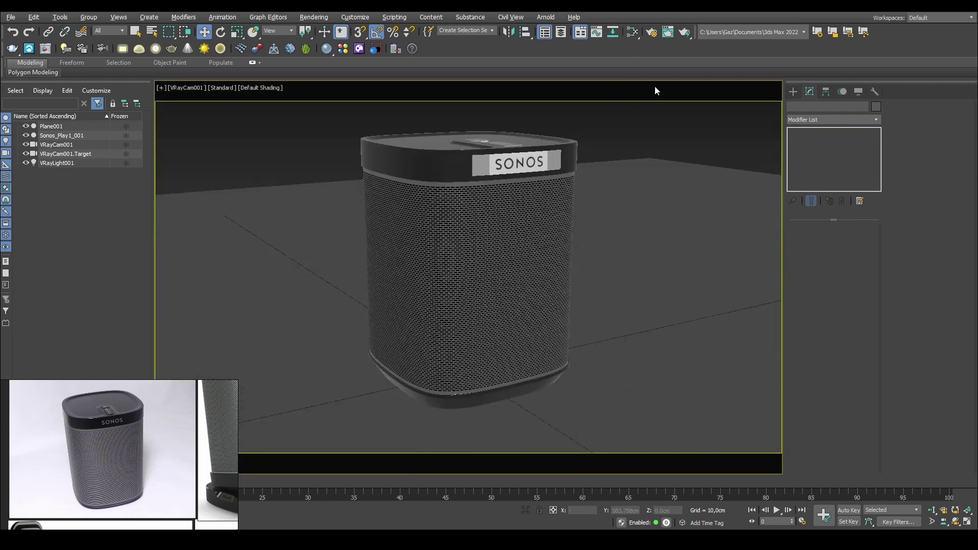
left_click(685, 33)
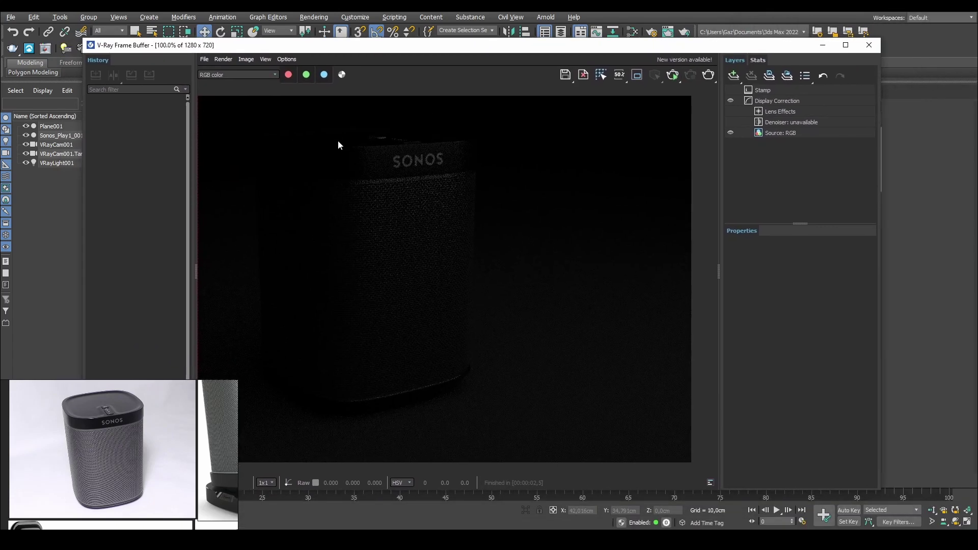
left_click_drag(669, 41, 687, 45)
left_click(888, 45)
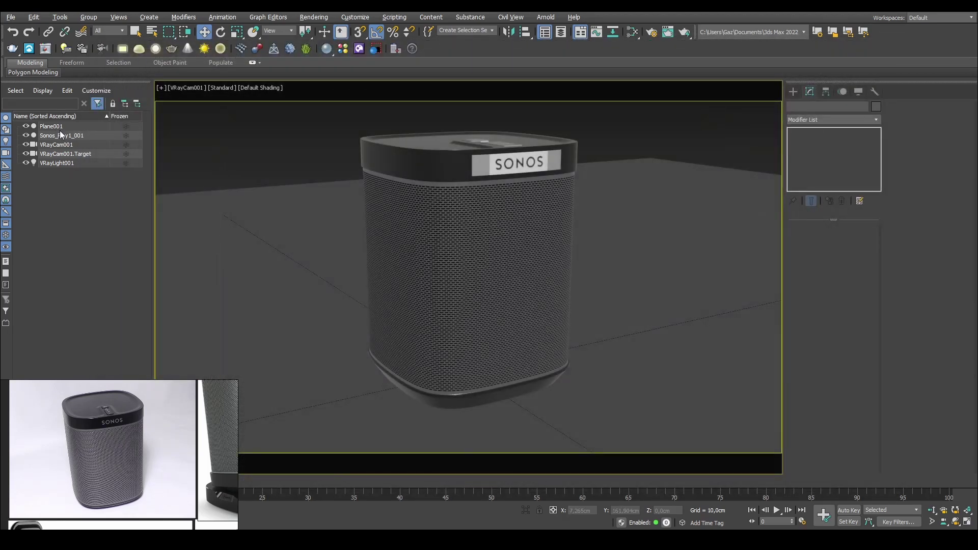
Step: Check the light's Multiplier, then set the camera's F-Number to 4.0
left_click(55, 164)
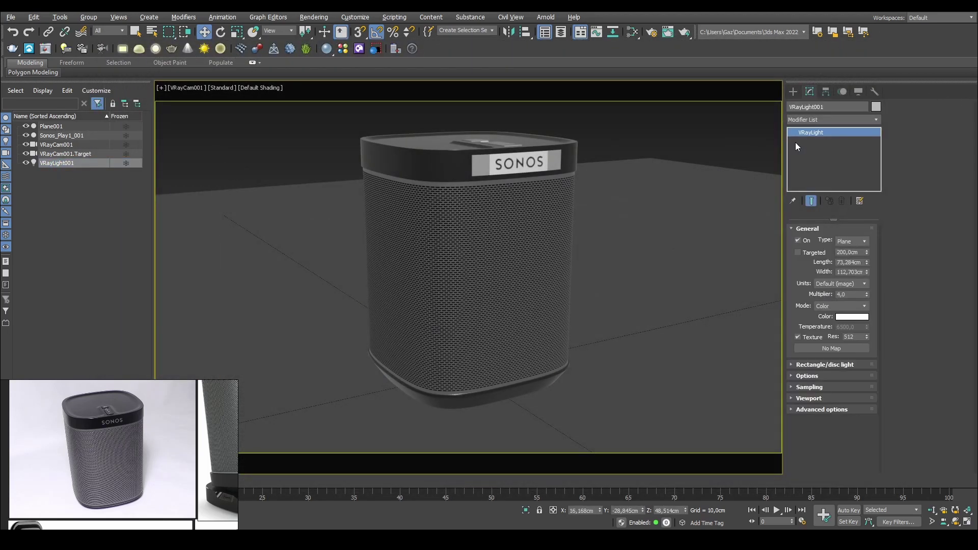
double_click(846, 295)
left_click(55, 145)
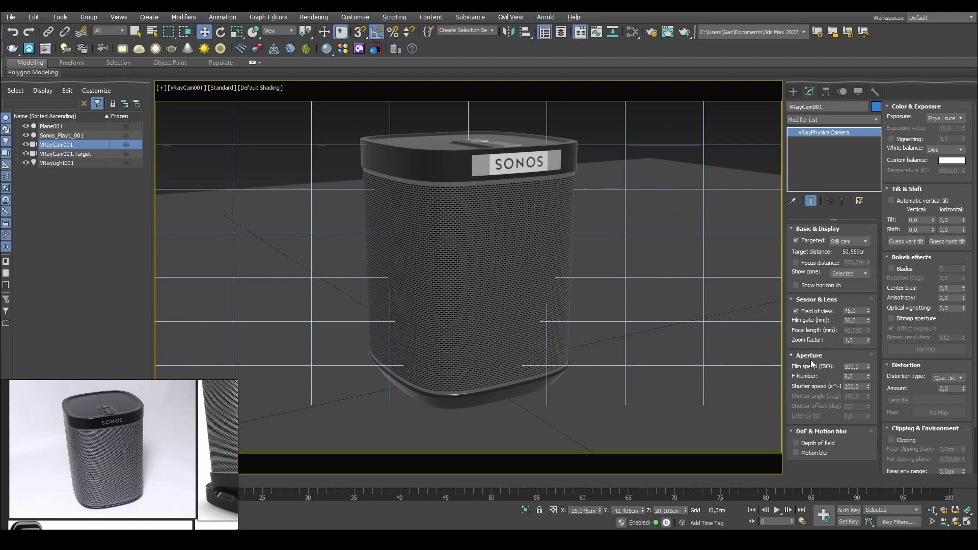
double_click(852, 377)
double_click(854, 387)
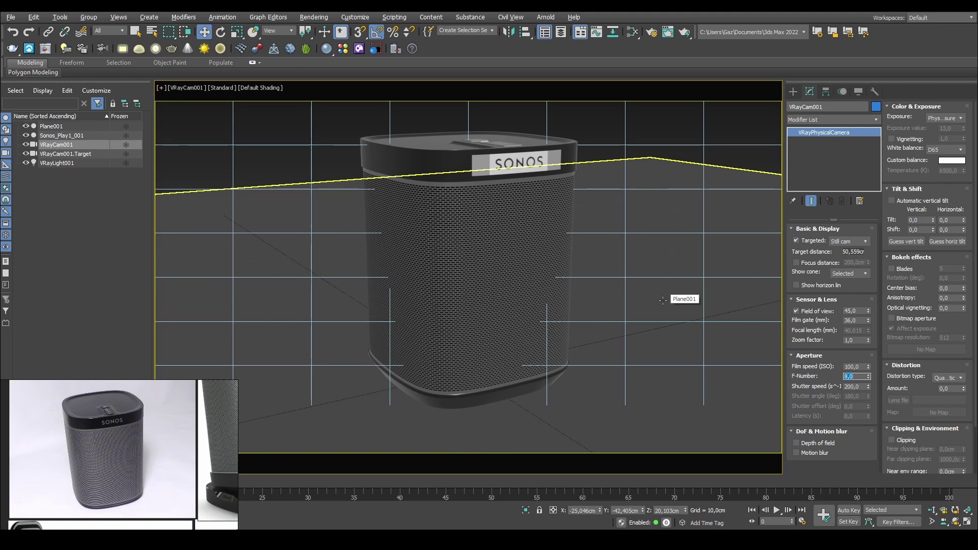
type("4")
key("Return")
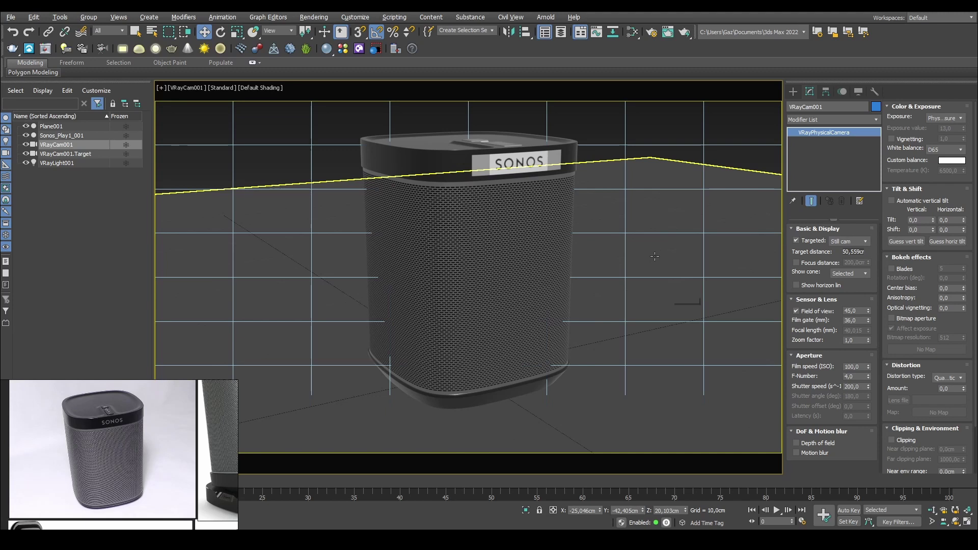
Step: Test-render twice at f/4, then raise the F-Number to 8.0
left_click(685, 32)
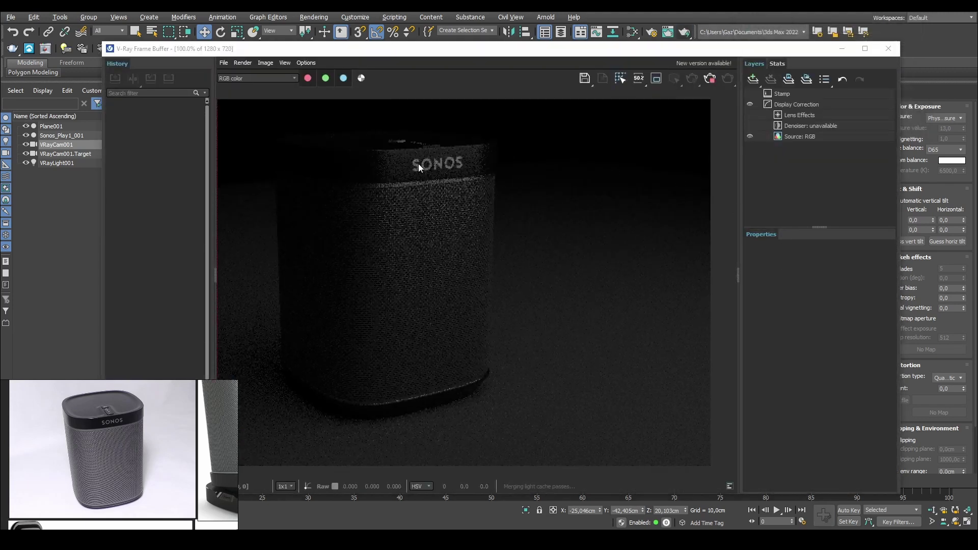
left_click(889, 48)
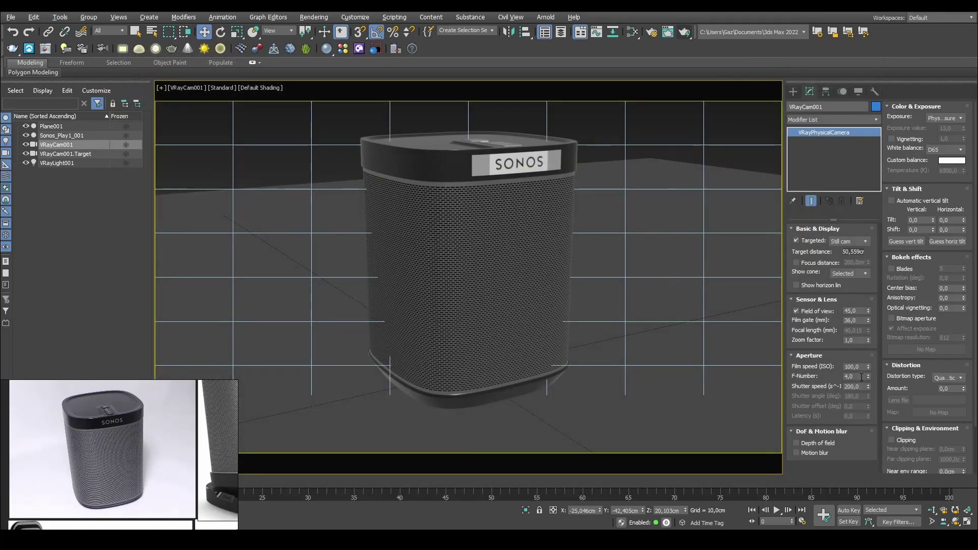
left_click(684, 32)
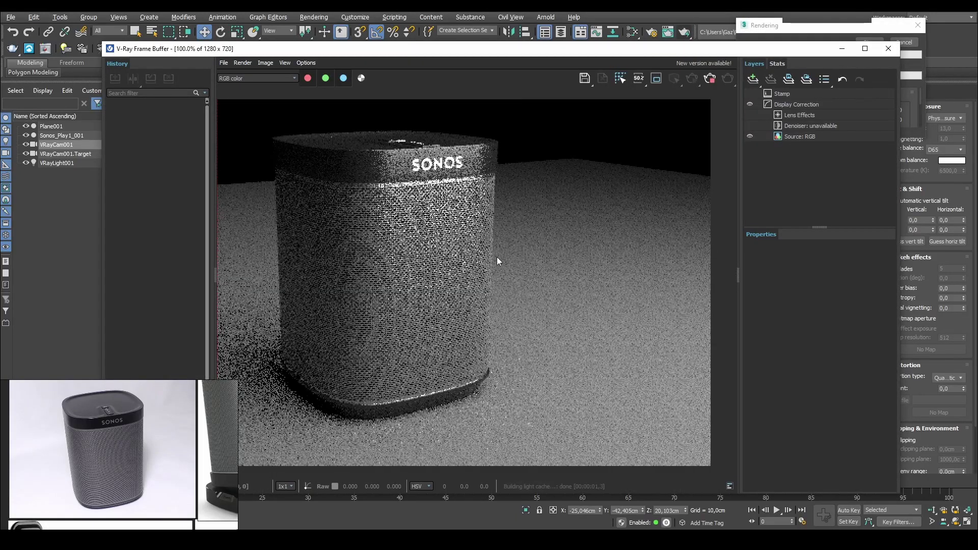
left_click(889, 48)
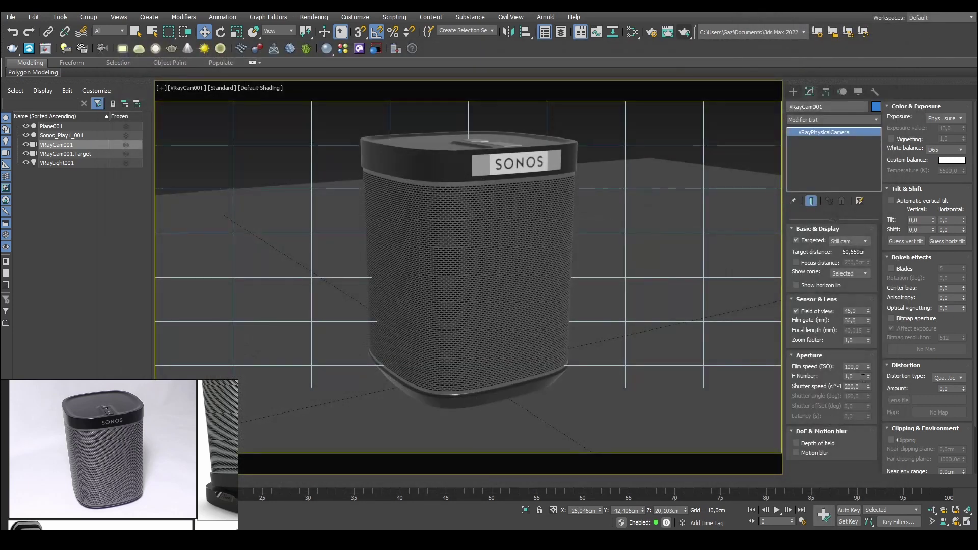
type("8")
key("Return")
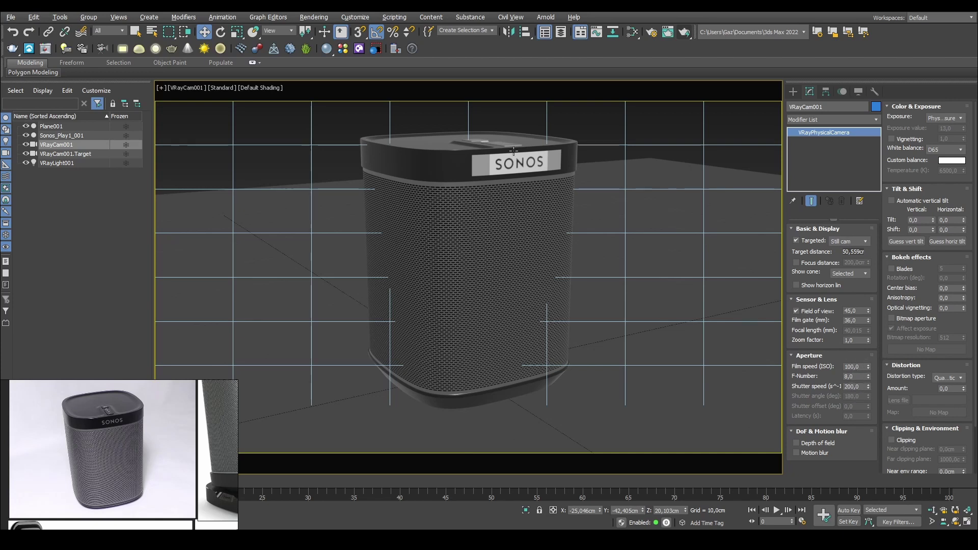
left_click(609, 138)
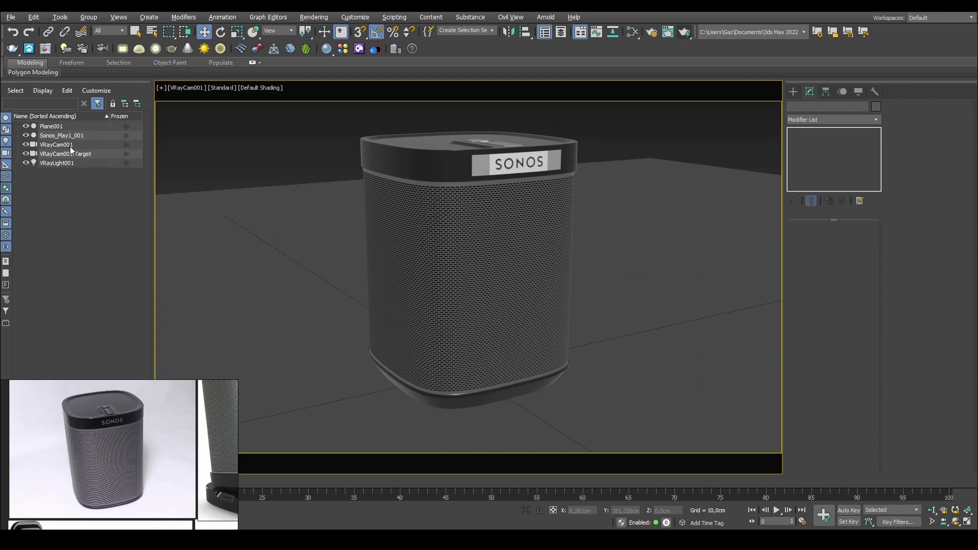
Step: Inspect the V-Ray plane light from several angles in the Perspective view
left_click(65, 164)
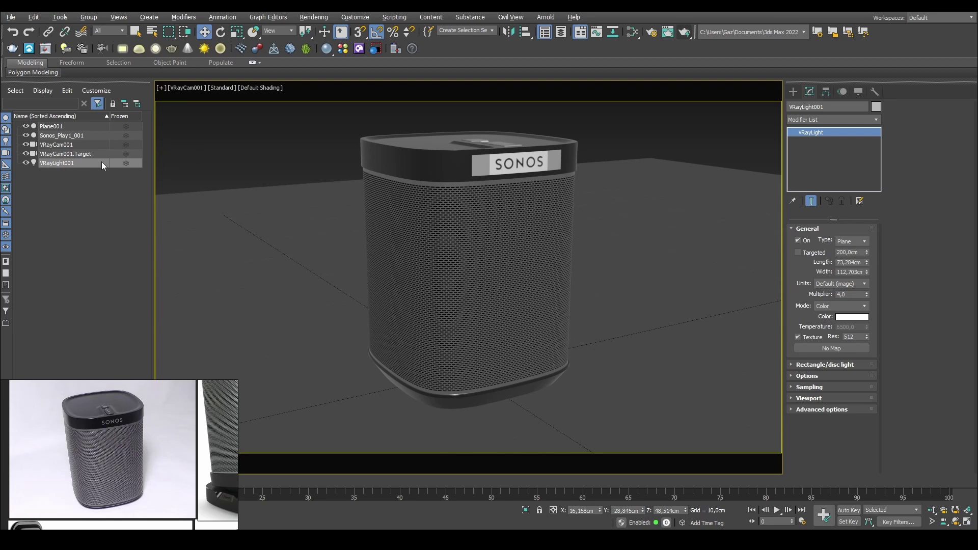
left_click(288, 135)
key("p")
scroll(561, 190, "down", 5)
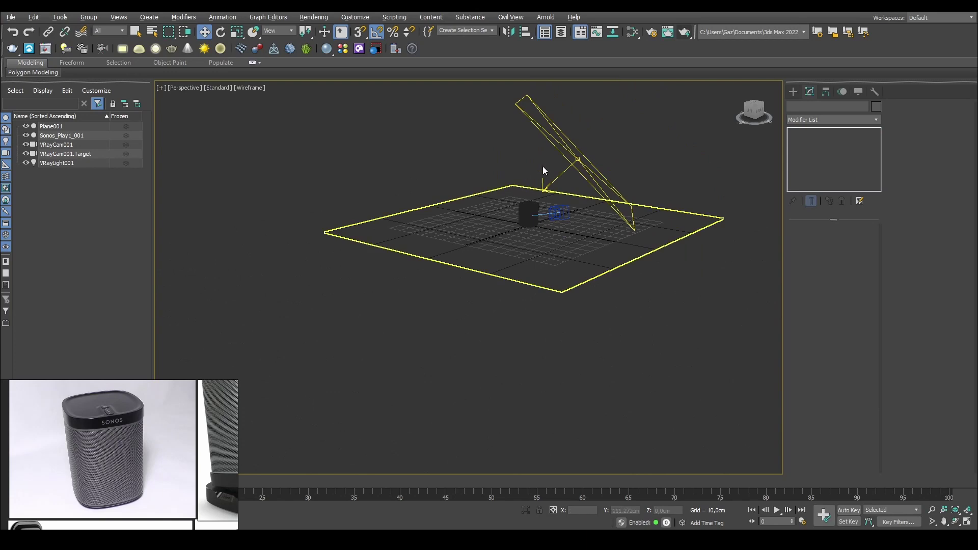
middle_click_drag(561, 191, 505, 202, "alt")
left_click(552, 179)
scroll(551, 210, "up", 5)
middle_click_drag(413, 193, 562, 176, "alt")
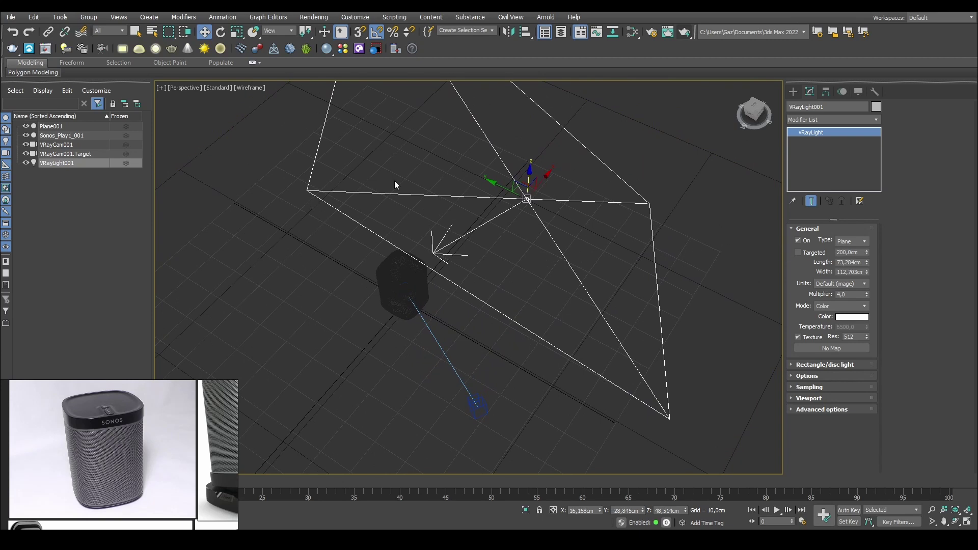
Step: Select VRayCam001 and frame the camera and its frustum in the view
left_click(56, 143)
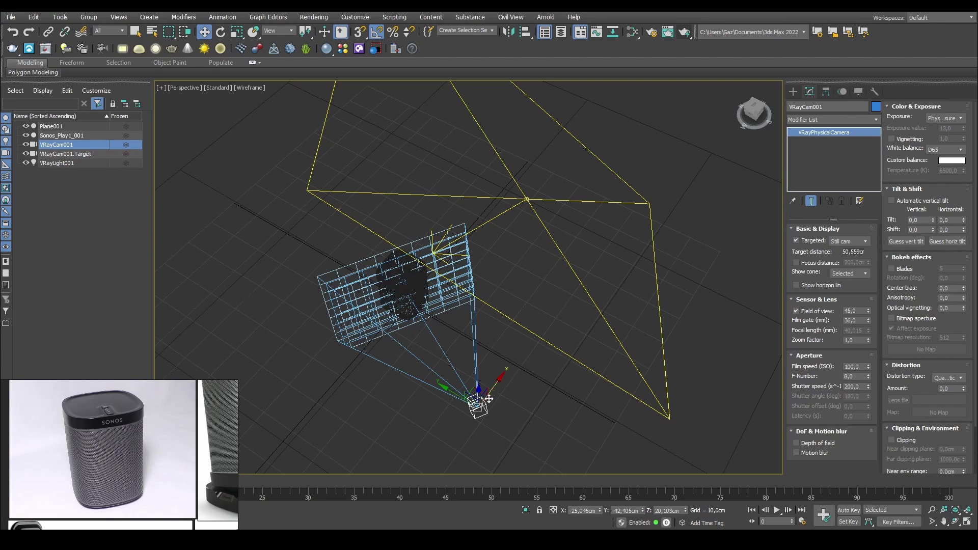
scroll(466, 389, "up", 5)
middle_click_drag(498, 367, 574, 217, "alt")
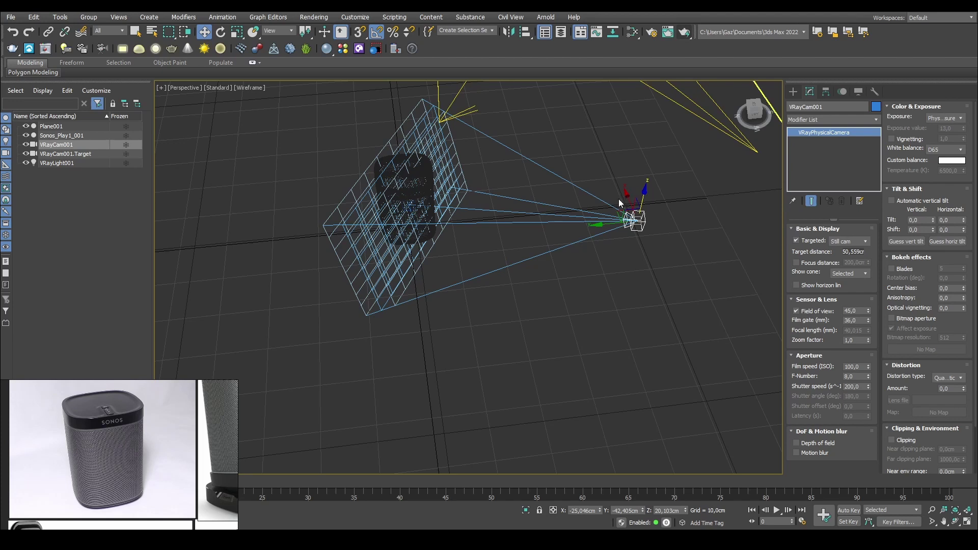
middle_click_drag(583, 199, 509, 249)
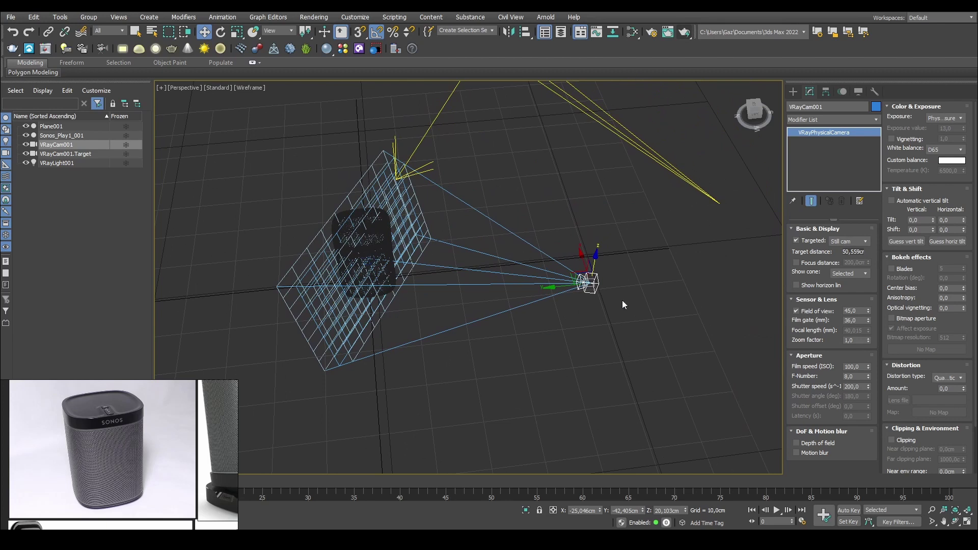
Step: Delete VRayLight001 from the scene
left_click(64, 163)
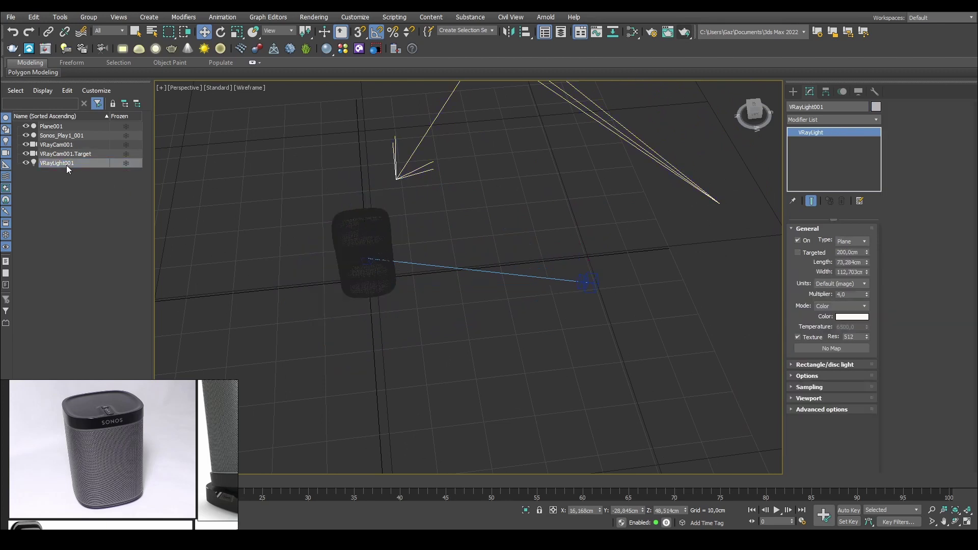
key("Delete")
middle_click_drag(447, 172, 614, 169, "alt")
Step: Look through VRayCam001 and test-render the now unlit speaker
scroll(597, 153, "down", 5)
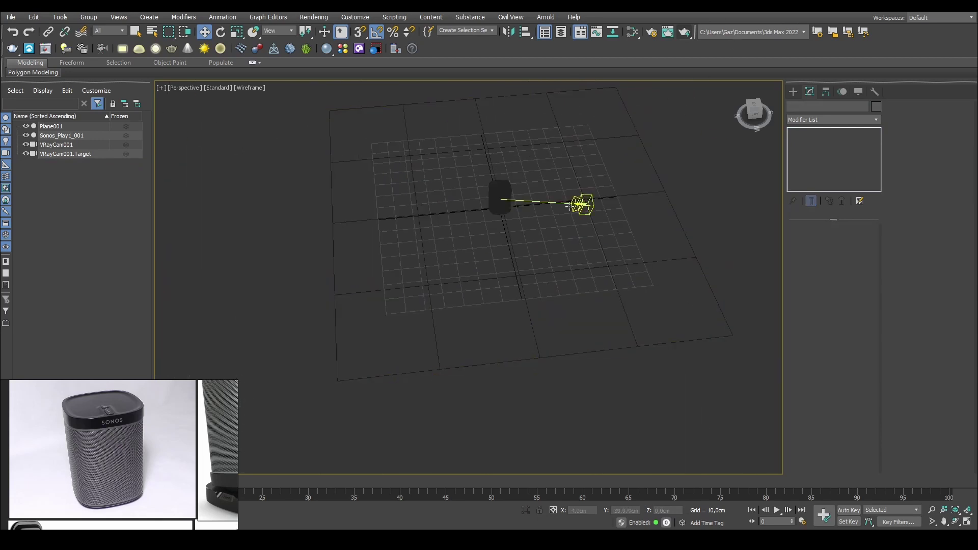
left_click(572, 218)
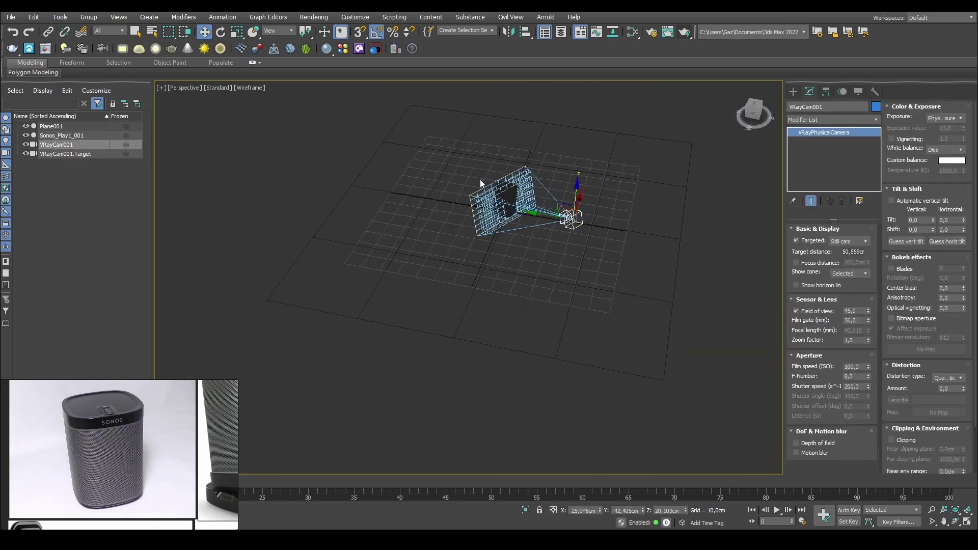
key("c")
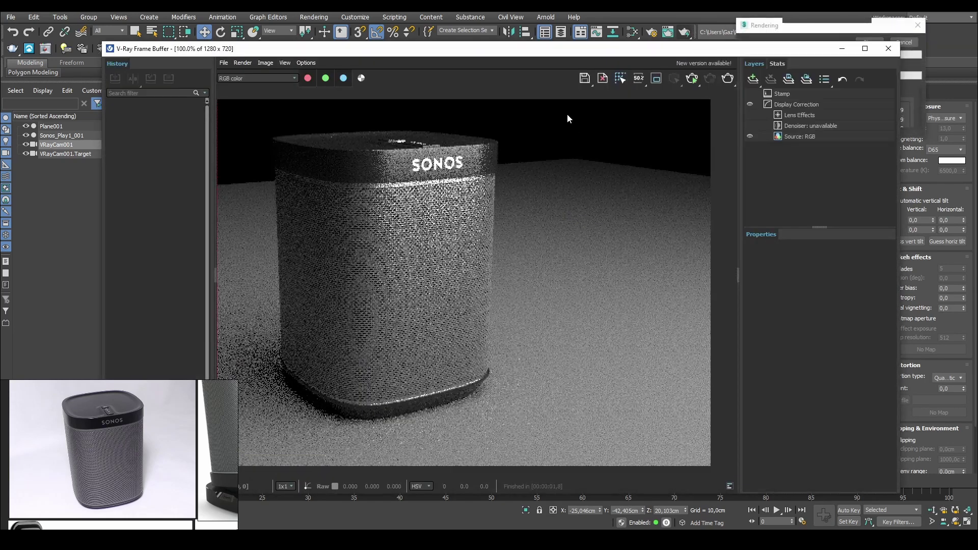
left_click(684, 32)
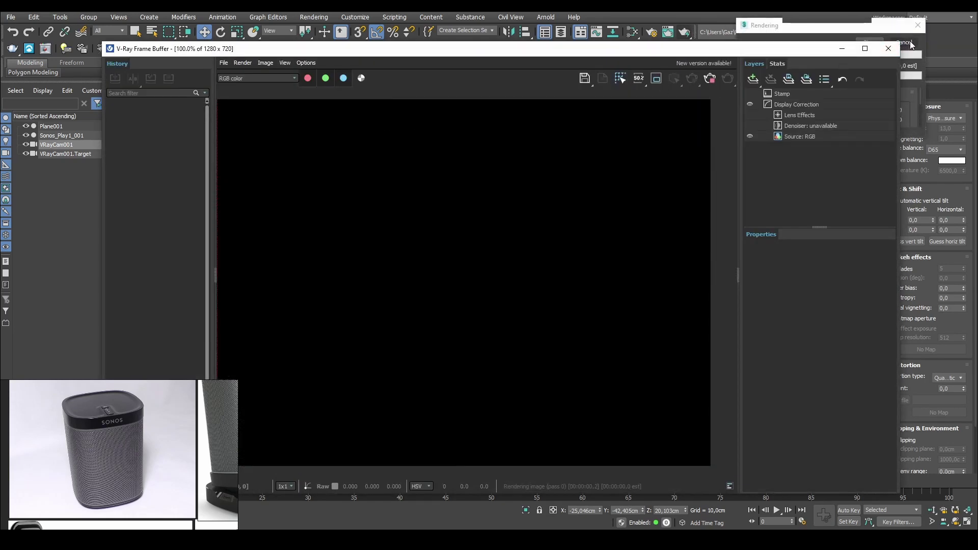
left_click(889, 48)
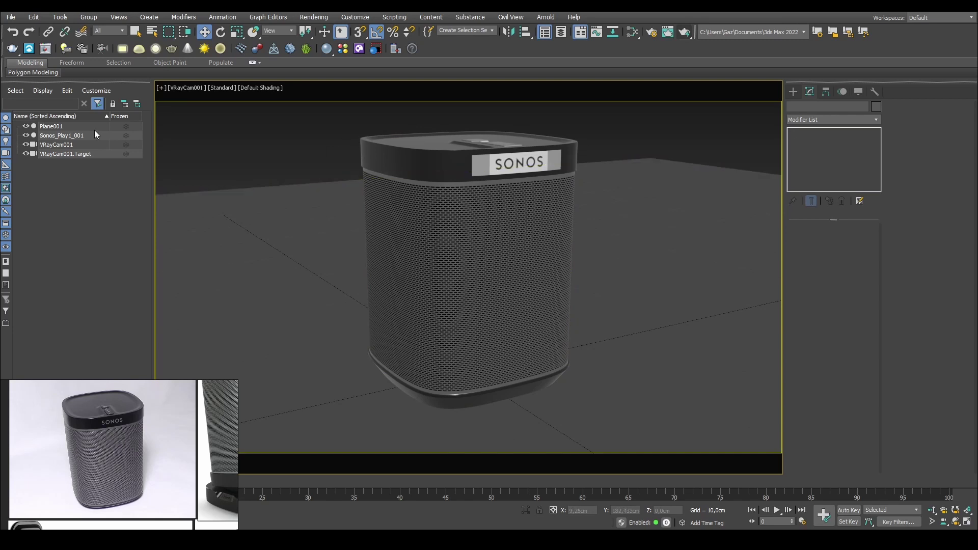
left_click(53, 144)
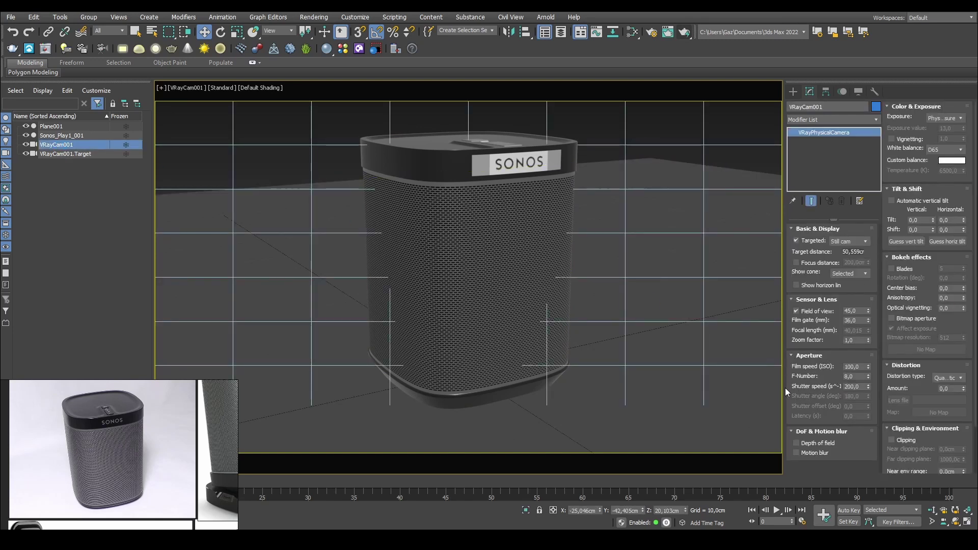
left_click(862, 367)
double_click(862, 367)
double_click(857, 376)
left_click(650, 143)
left_click(579, 254)
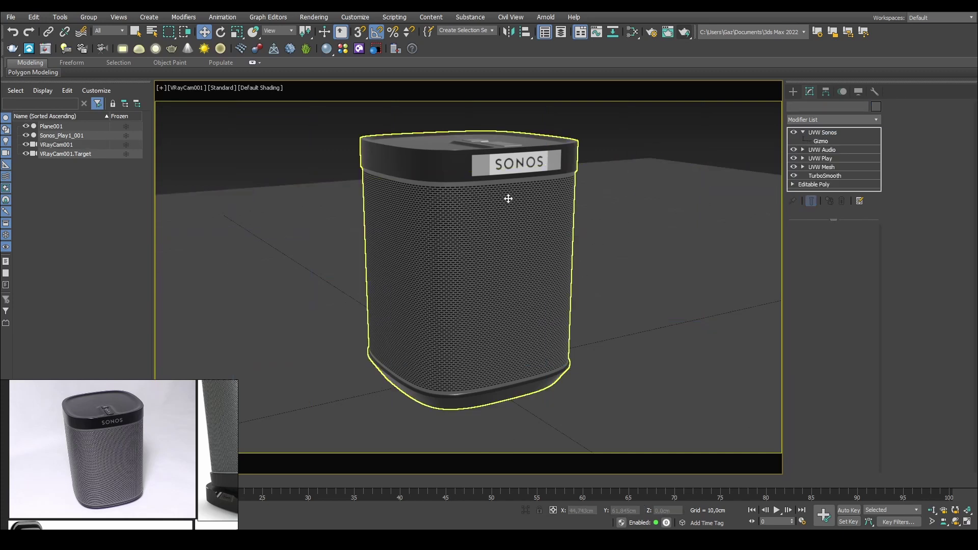
left_click(57, 145)
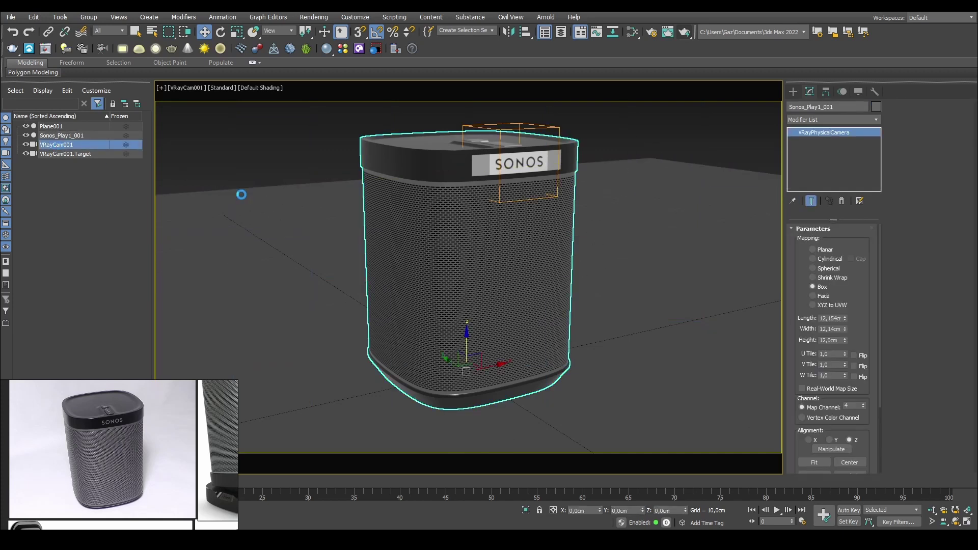
left_click(858, 377)
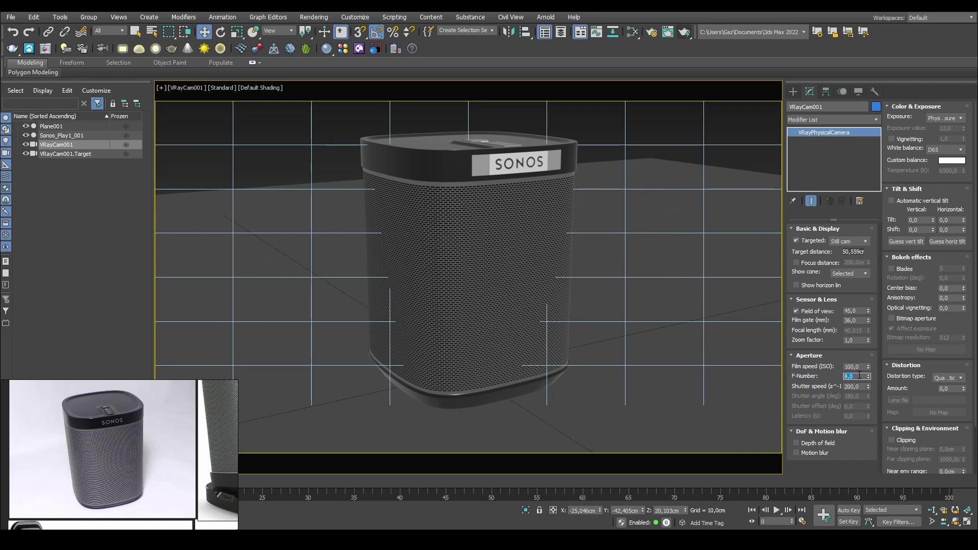
type("3")
key("Return")
type("8")
key("Tab")
left_click(253, 136)
left_click(365, 147)
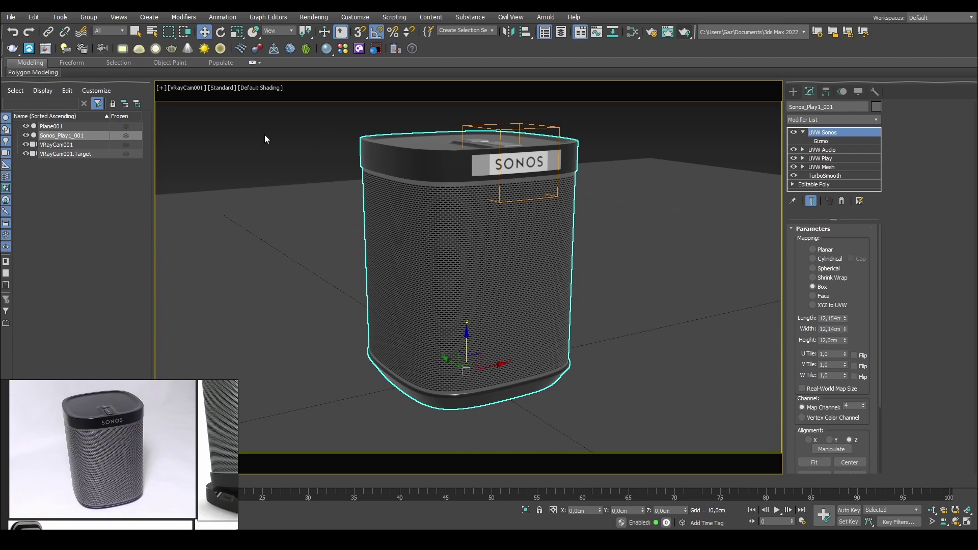
Step: Dolly VRayCam001 back a touch so the speaker sits smaller in frame
left_click(283, 137)
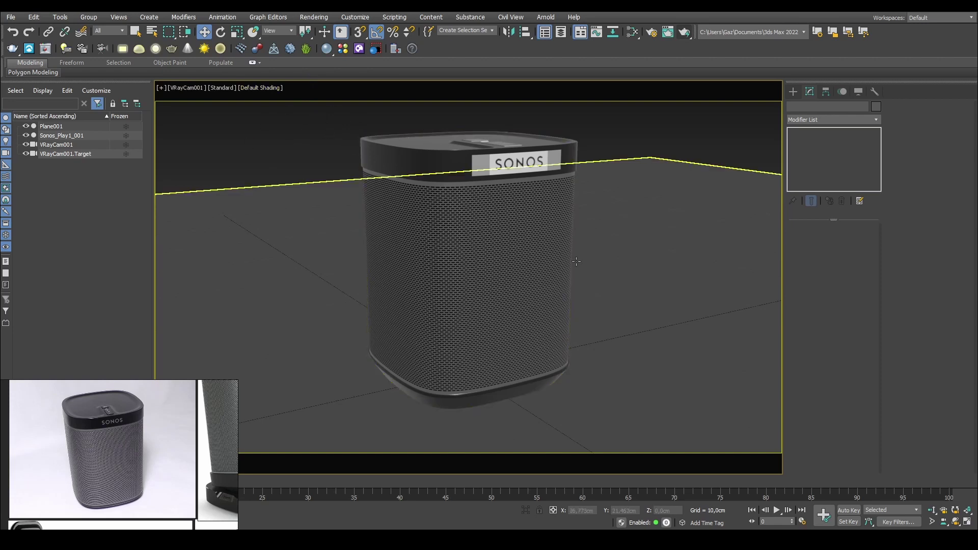
left_click(932, 510)
left_click_drag(530, 274, 530, 278)
right_click(530, 278)
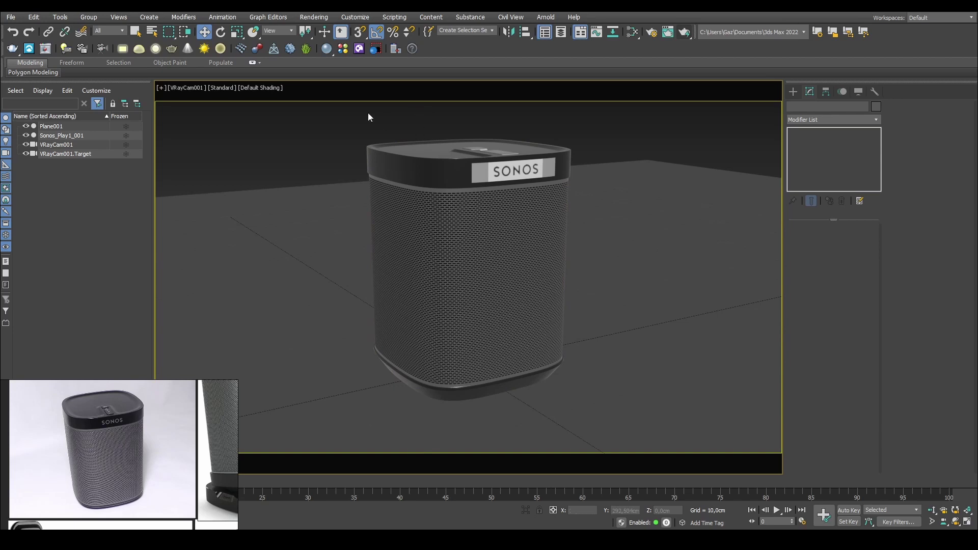
left_click(49, 145)
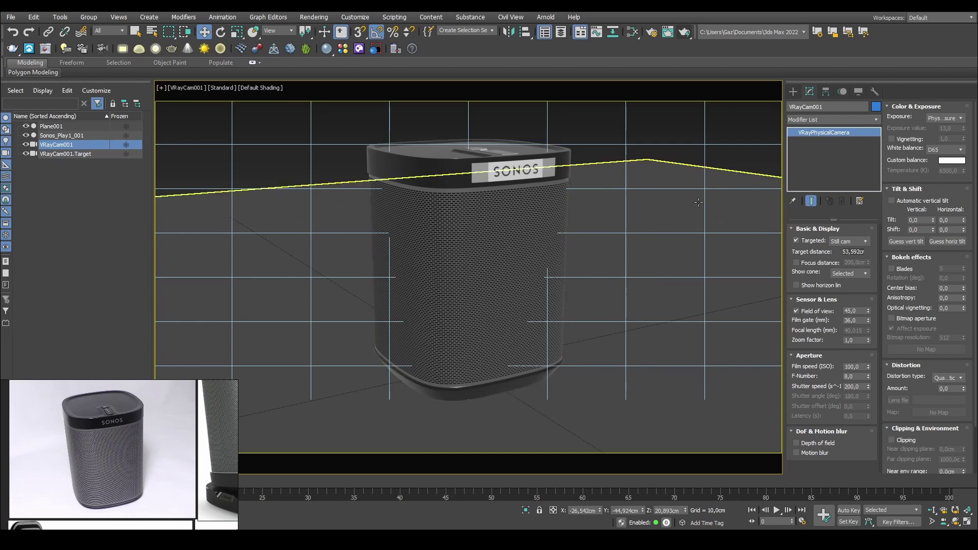
left_click(295, 137)
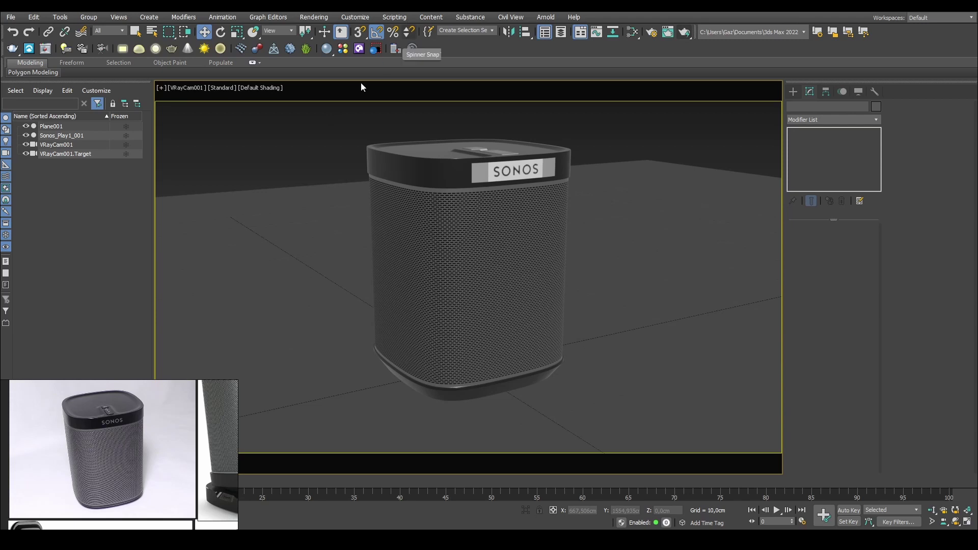
Step: Pick imagecomphelper macro 2.53.ms from the Startup folder via Scripting > Run Script
left_click(394, 17)
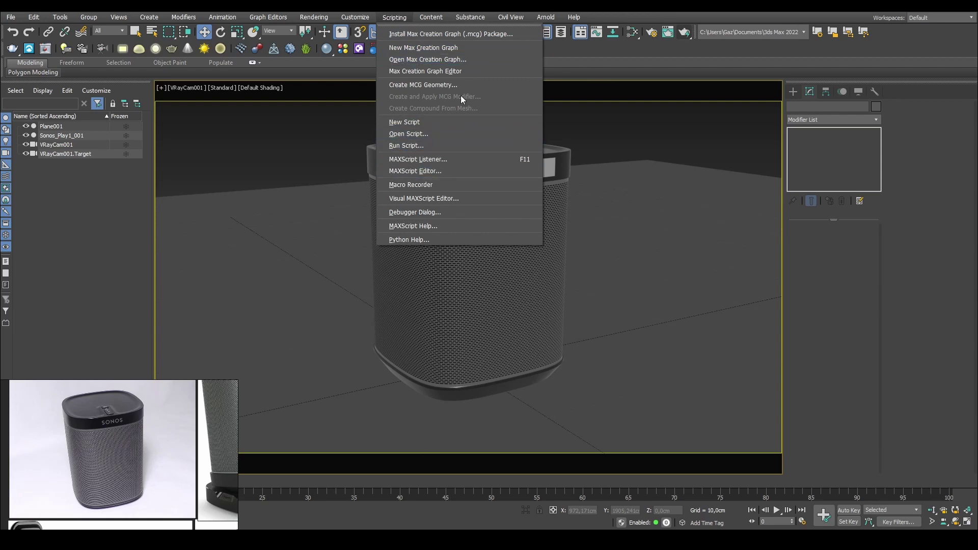
left_click(408, 146)
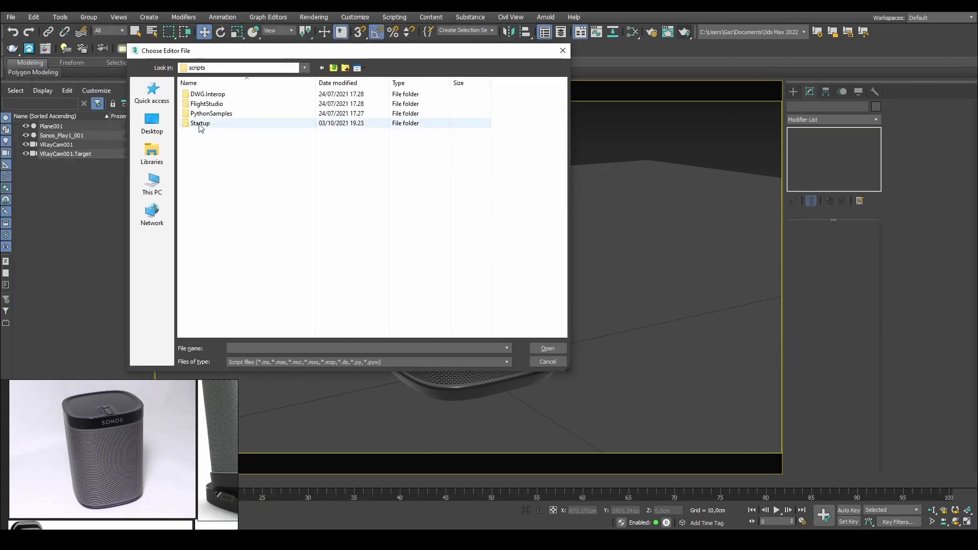
double_click(200, 123)
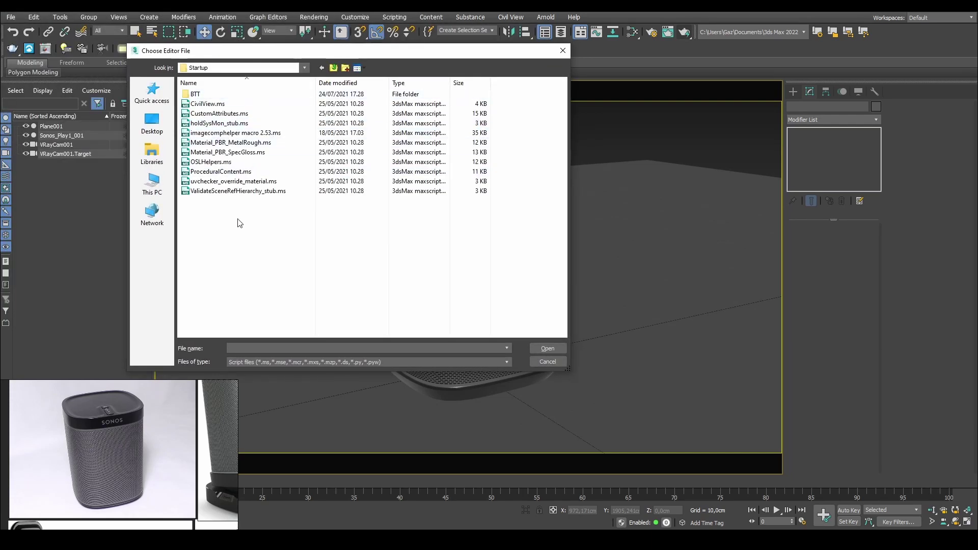
left_click(243, 132)
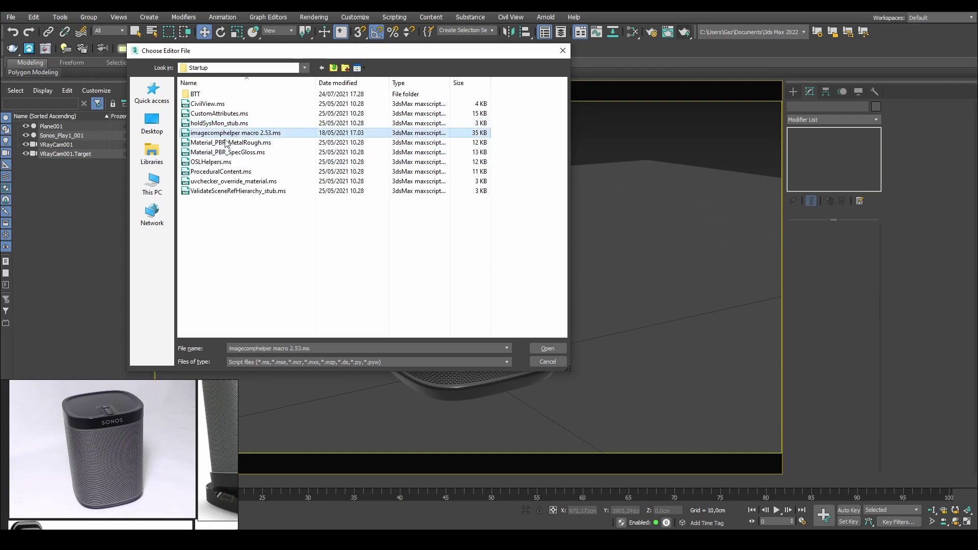
Step: Load the script and bring up Customize User Interface on its Toolbars settings
left_click(546, 348)
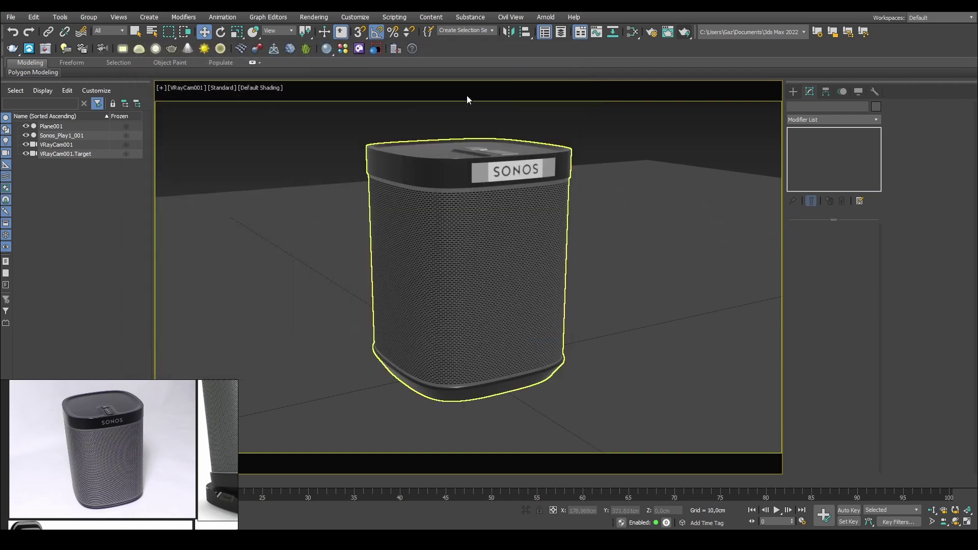
right_click(435, 50)
left_click(438, 44)
right_click(438, 44)
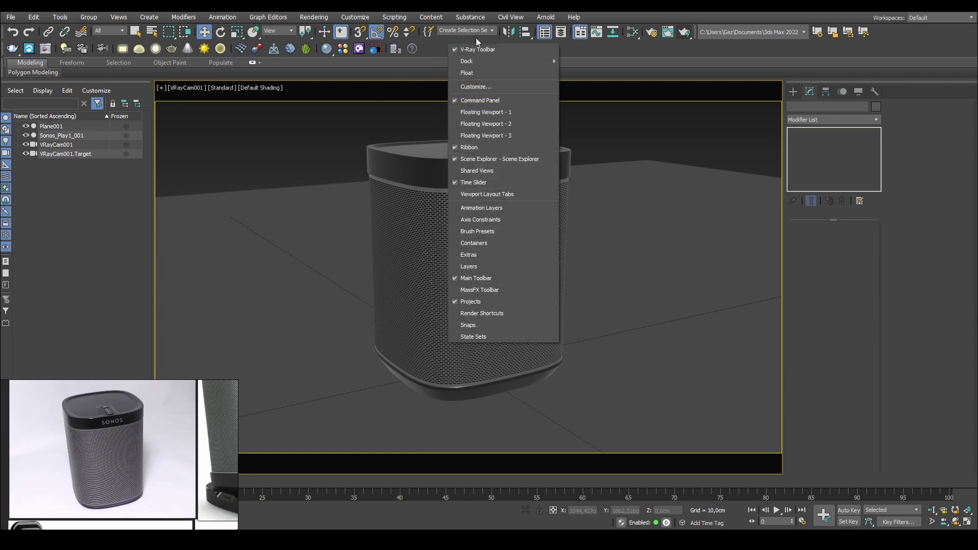
left_click(476, 87)
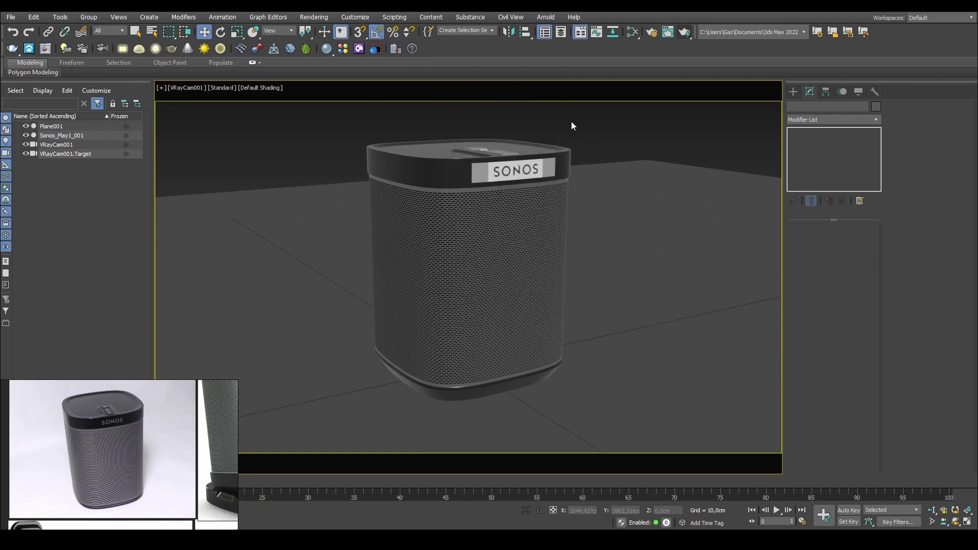
left_click(386, 143)
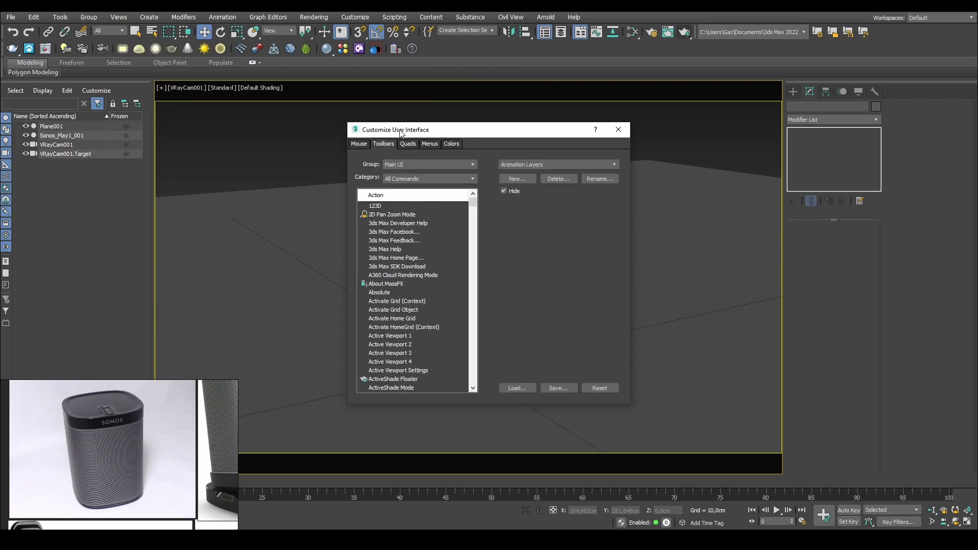
left_click_drag(405, 131, 481, 92)
Step: Drag Image Comp Helper from the TheFactionCGI category onto the main toolbar
left_click(508, 139)
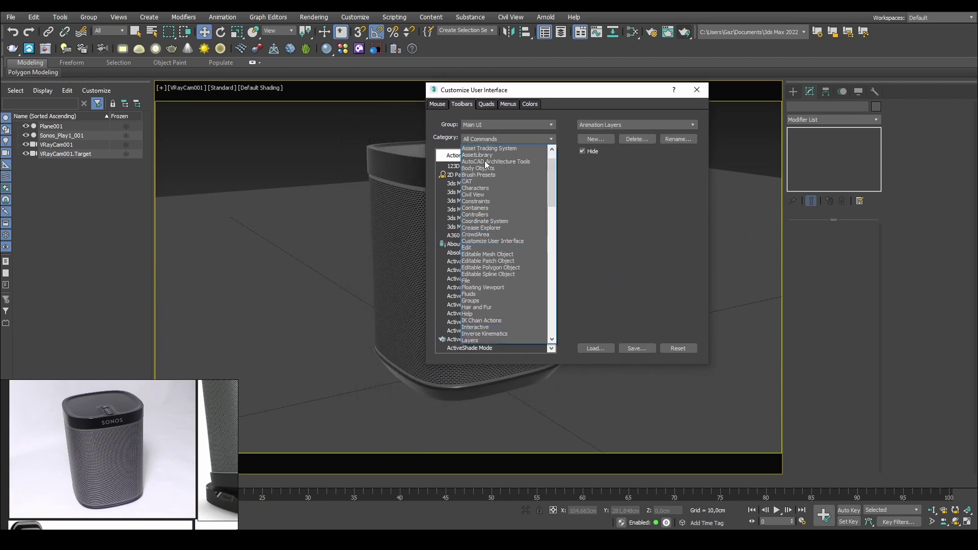
scroll(506, 224, "down", 20)
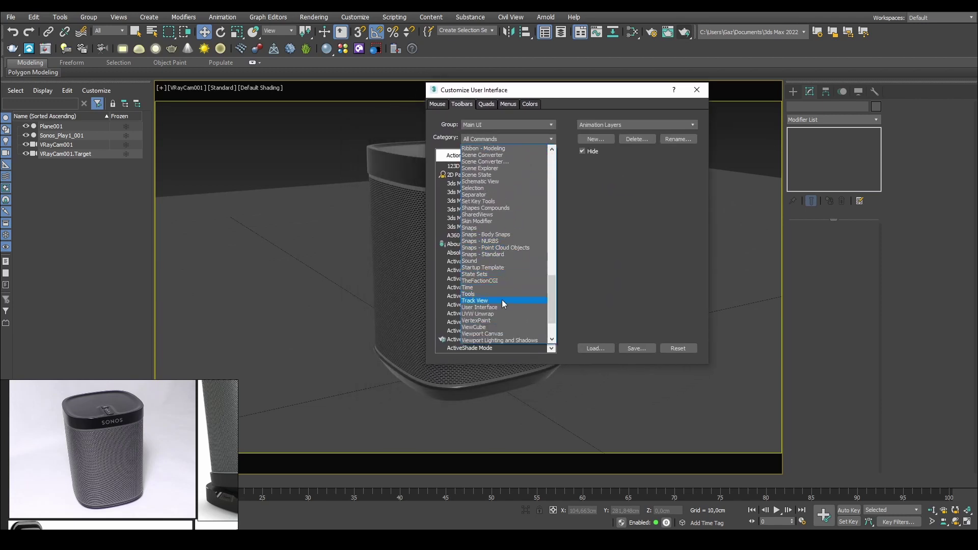
left_click(497, 281)
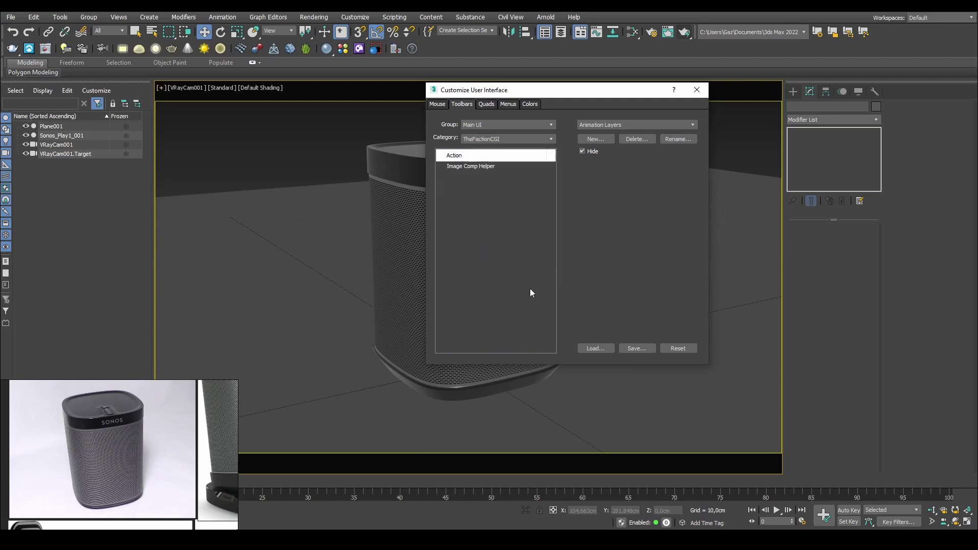
left_click(464, 167)
left_click_drag(482, 97, 504, 97)
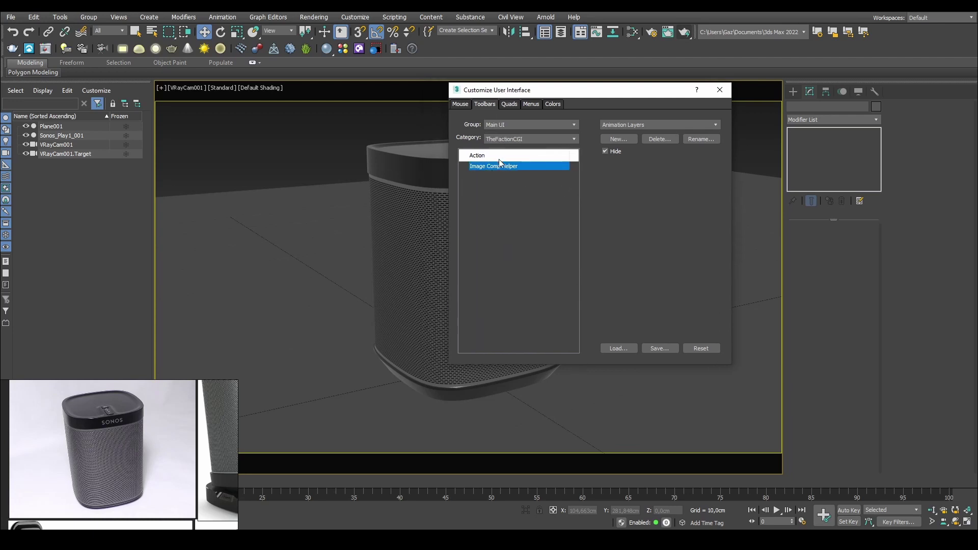
left_click_drag(420, 45, 420, 49)
Step: Launch Image Comp Helper from its new main-toolbar button and move its window aside
left_click(720, 90)
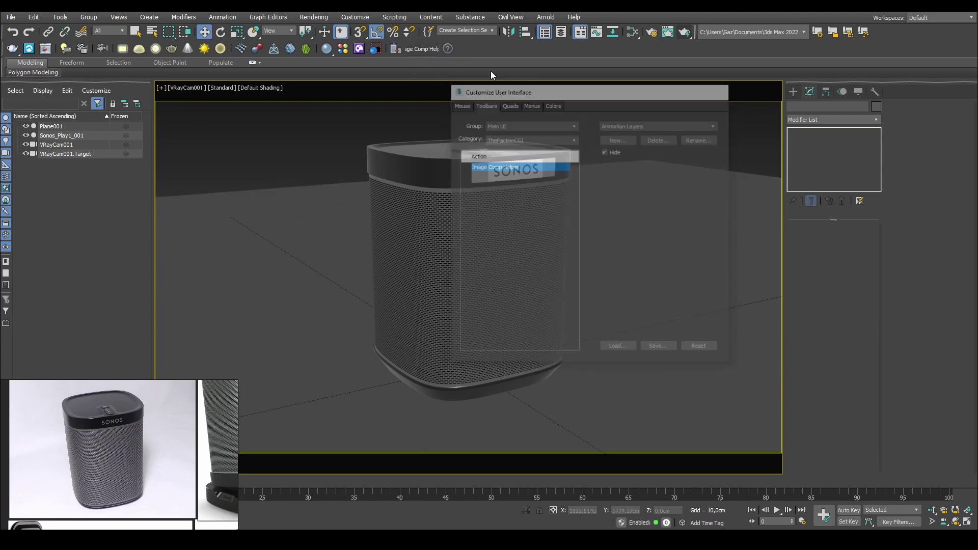
left_click(423, 49)
left_click_drag(293, 92, 767, 106)
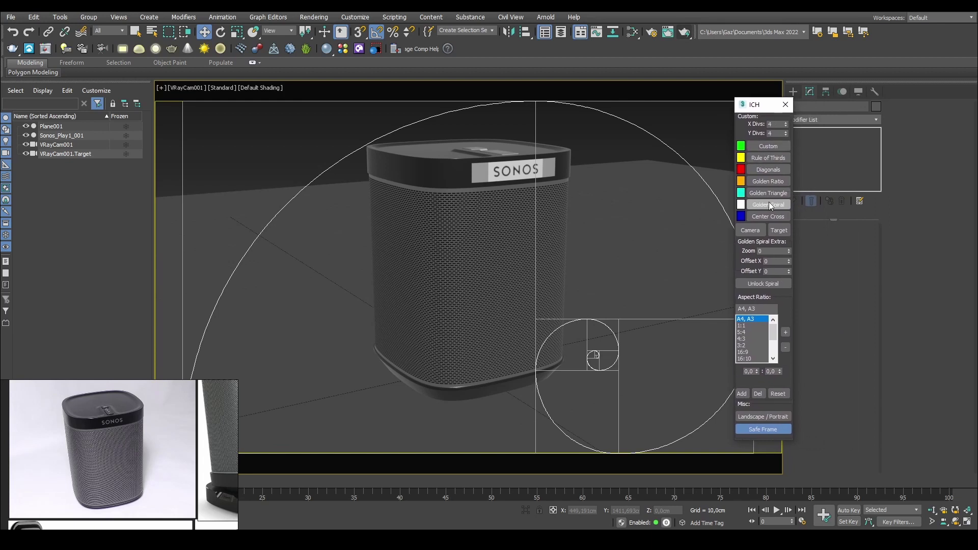
Step: Preview the Rule of Thirds, Golden Triangle, Golden Ratio and Diagonals guides on the camera view
left_click(767, 158)
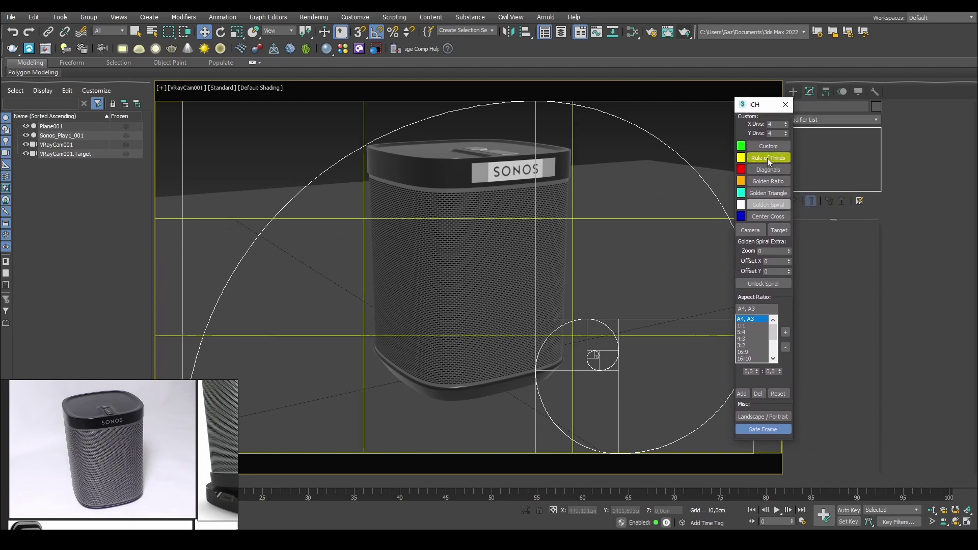
left_click(780, 205)
left_click(768, 193)
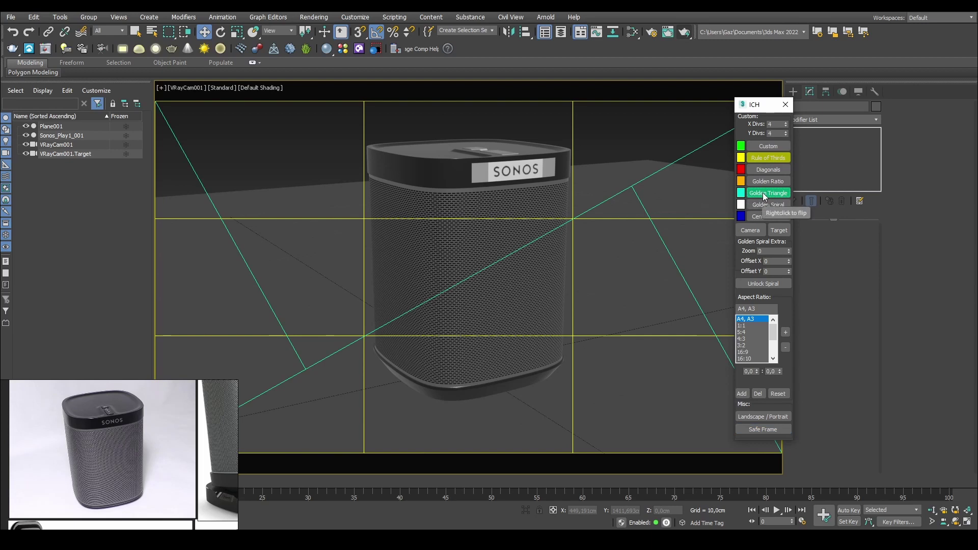
left_click(764, 193)
left_click(769, 181)
left_click(764, 181)
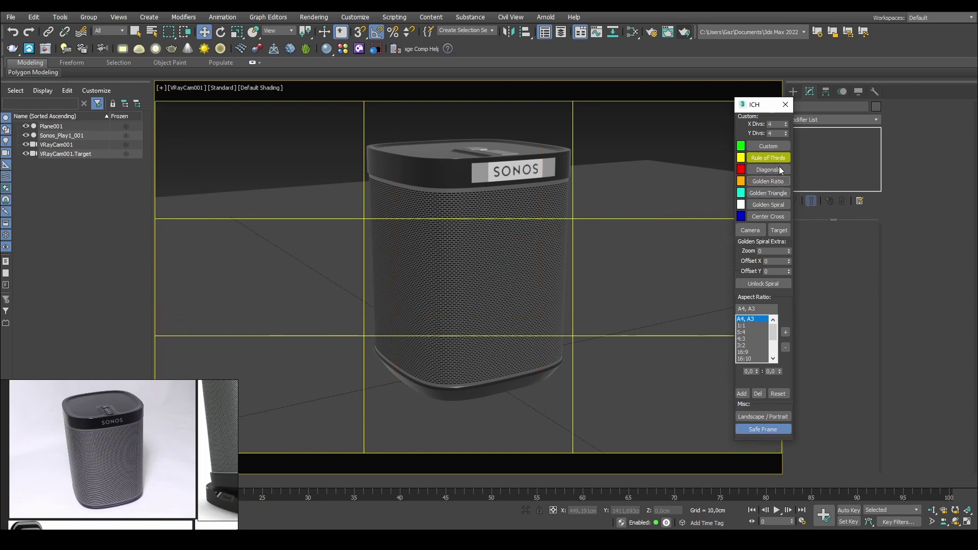
left_click(769, 162)
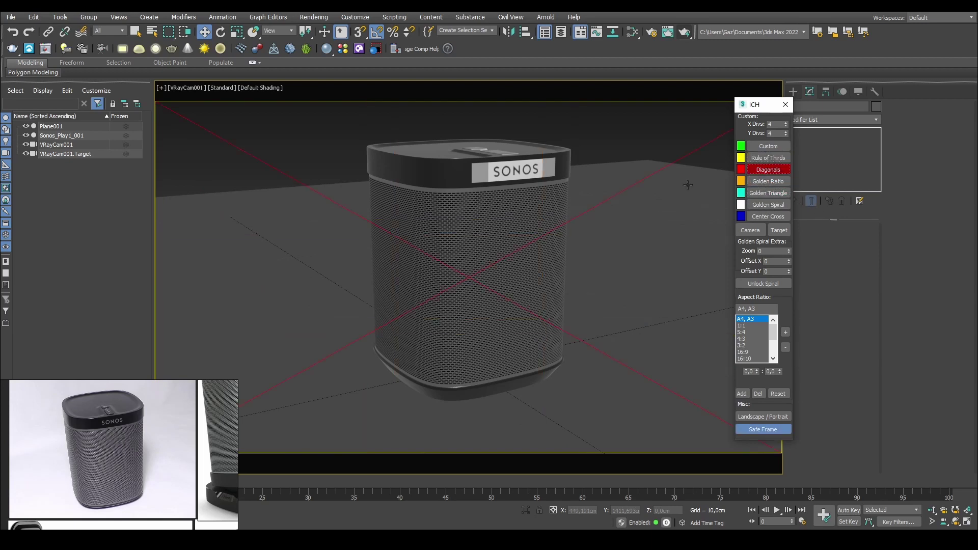
middle_click_drag(548, 228, 541, 226)
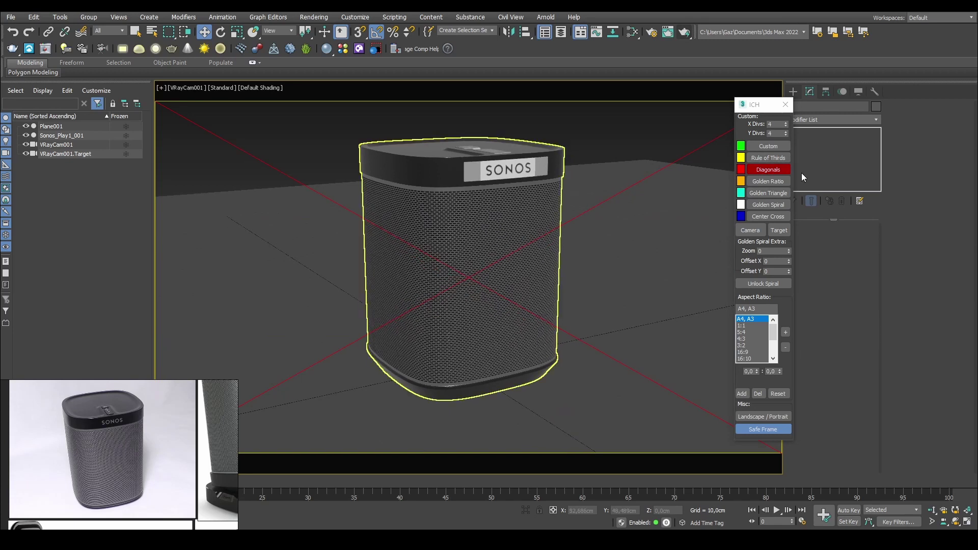
left_click(769, 170)
left_click(769, 157)
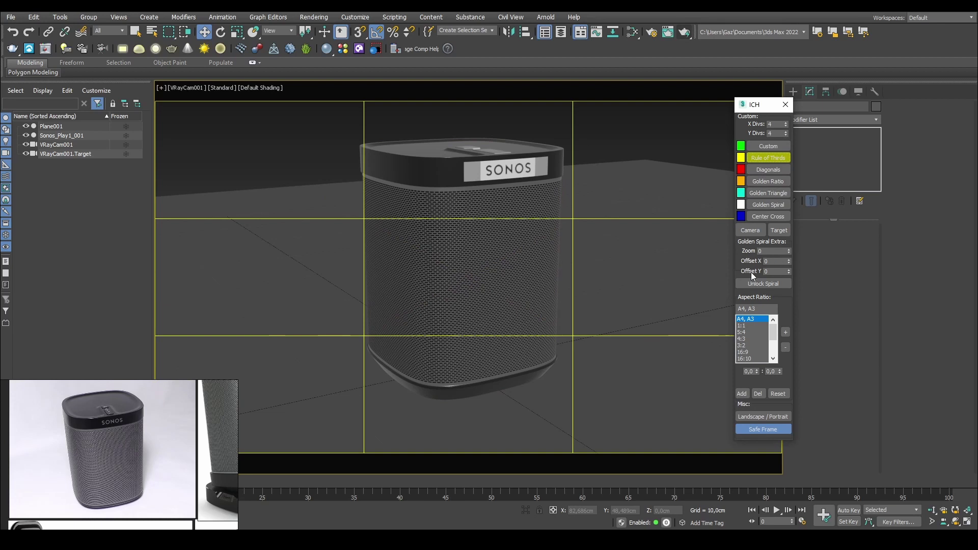
Step: Turn on the Golden Spiral, adjust its size and offset, and unlock its ratio
left_click(790, 249)
left_click(766, 160)
left_click(769, 194)
left_click(767, 204)
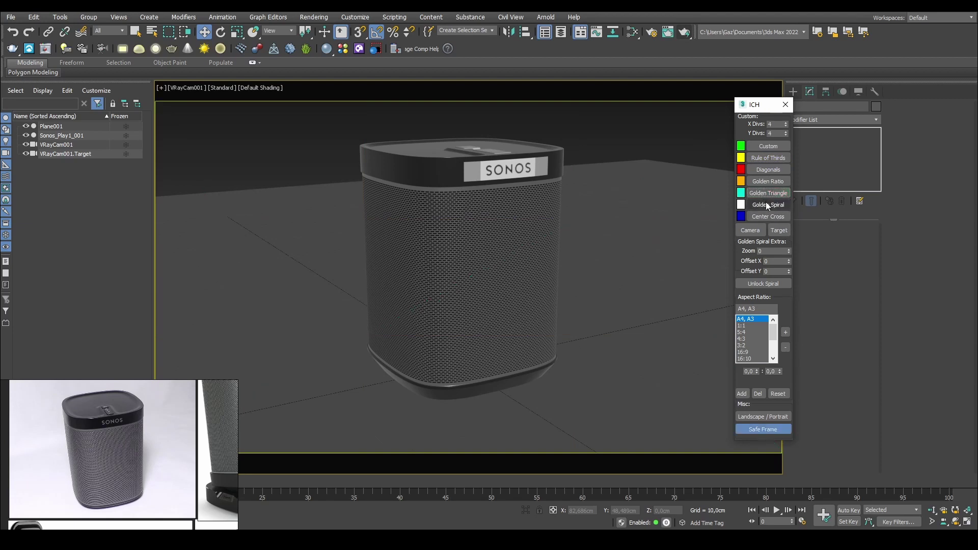
left_click(789, 249)
left_click(789, 250)
left_click_drag(789, 249, 788, 259)
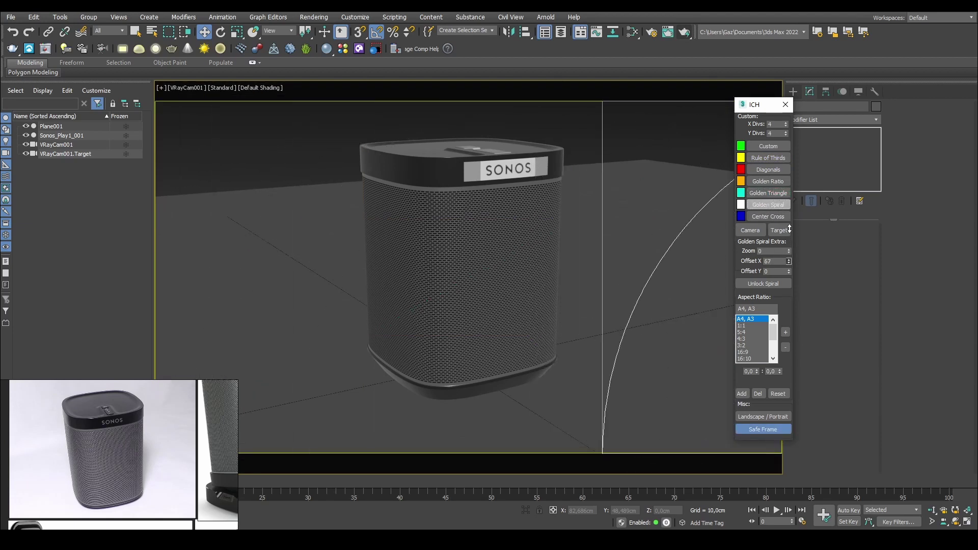
left_click(782, 286)
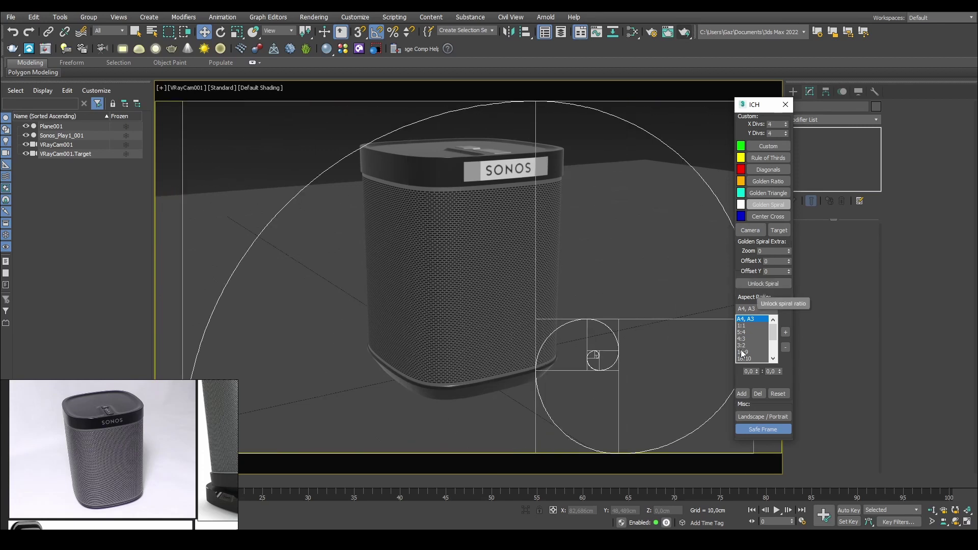
Step: Try 16:9 and 16:10 aspect ratios, settle on A4, A3, and re-enable Rule of Thirds
scroll(764, 331, "down", 1)
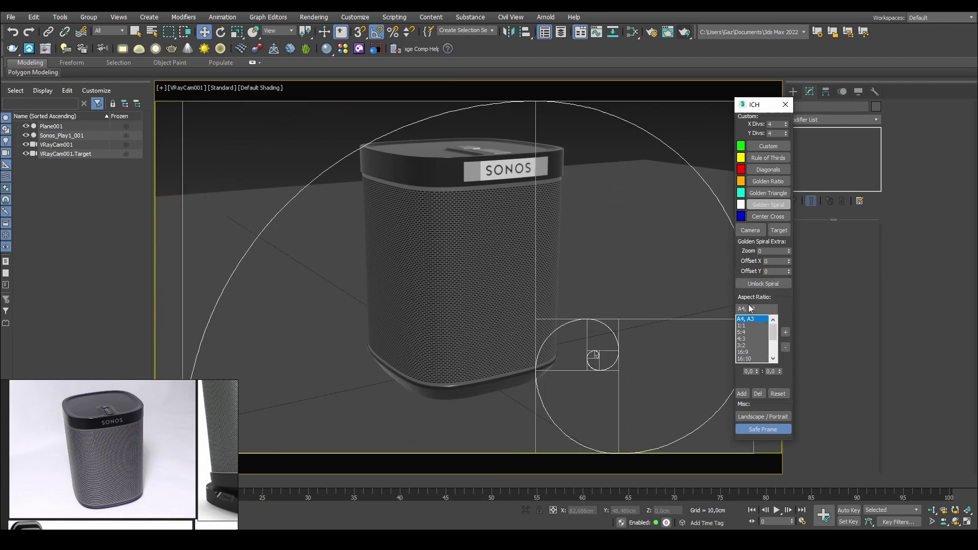
left_click(747, 353)
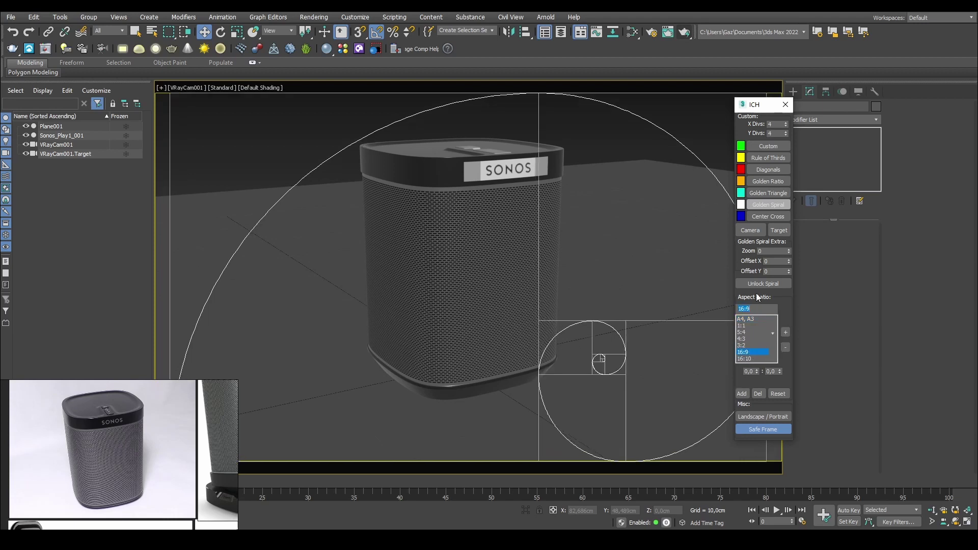
left_click(753, 359)
left_click(747, 353)
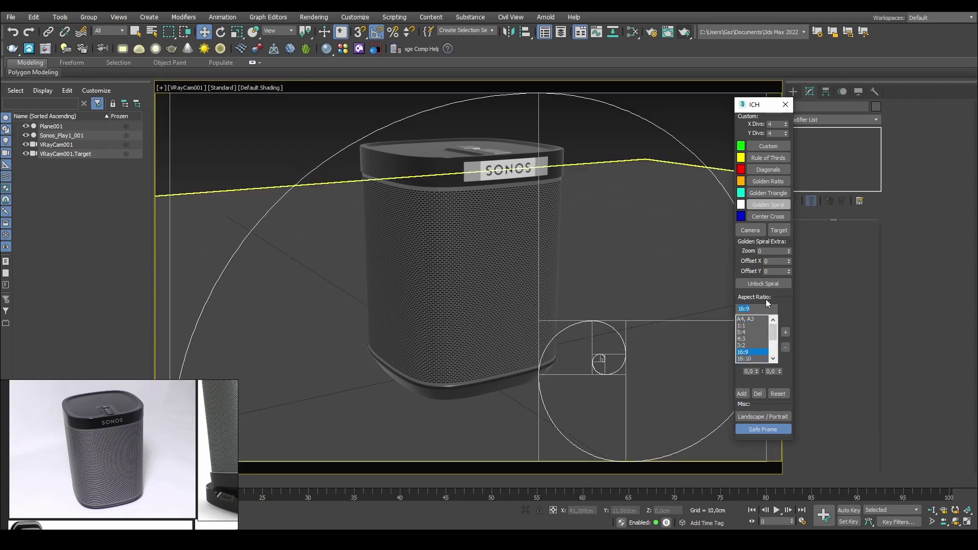
left_click(745, 319)
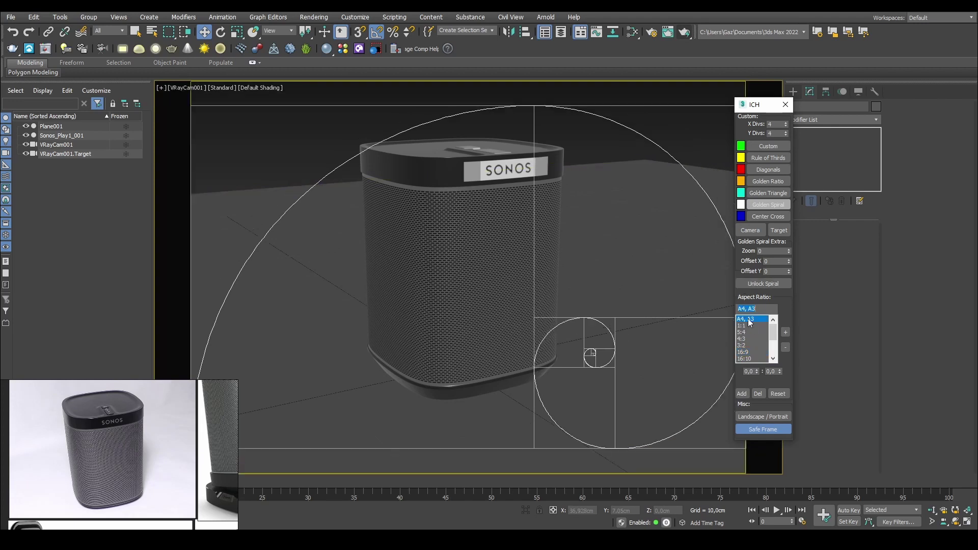
middle_click_drag(619, 172, 632, 145, "alt")
left_click(767, 158)
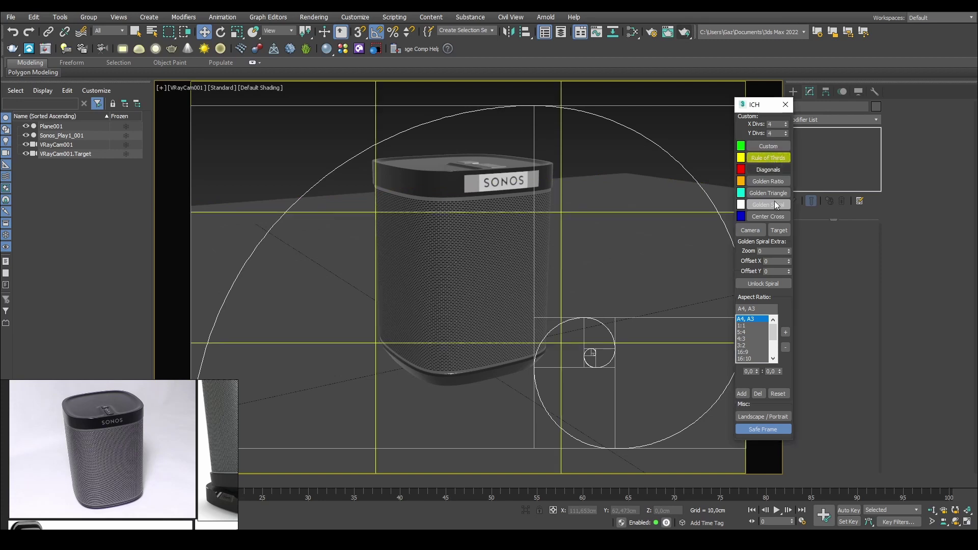
Step: Turn off the rule-of-thirds and golden spiral guides, close the helper window, and select the speaker
left_click(762, 158)
left_click(772, 204)
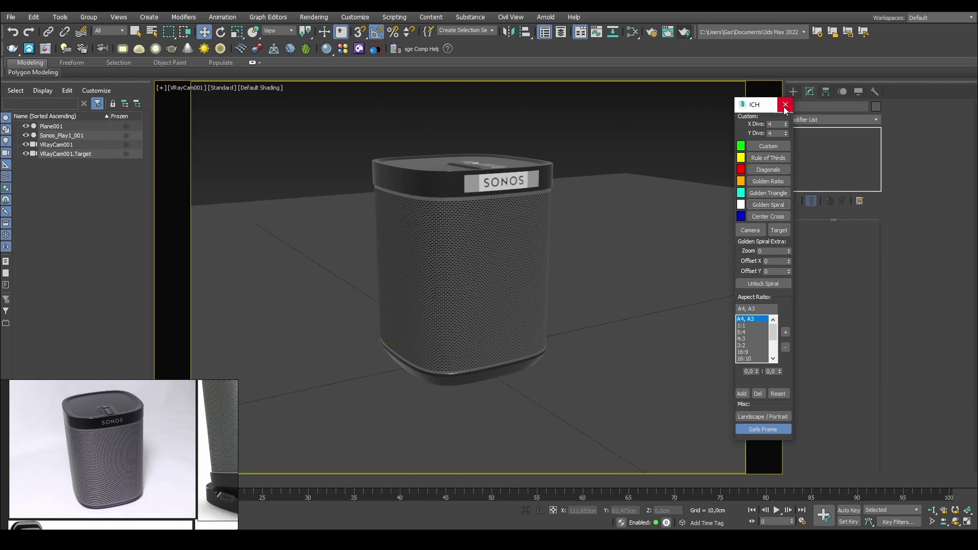
left_click(785, 106)
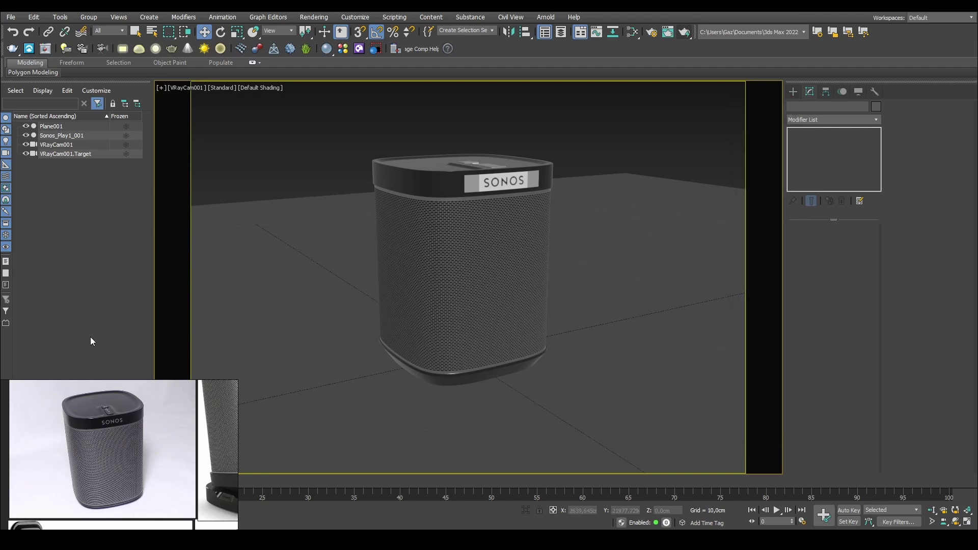
left_click(509, 188)
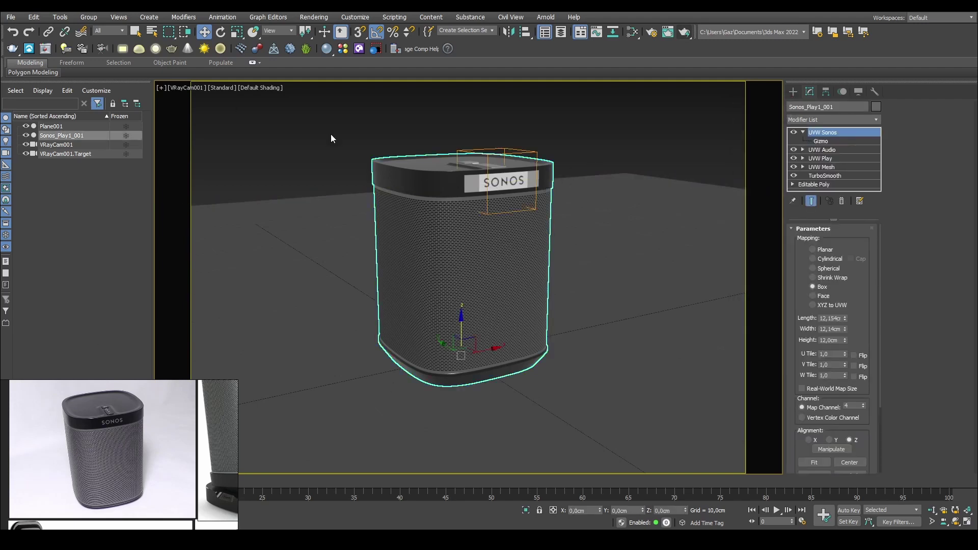
Step: Reopen Image Comp Helper from the toolbar twice to check it, closing it each time
left_click(423, 49)
left_click_drag(757, 101, 739, 95)
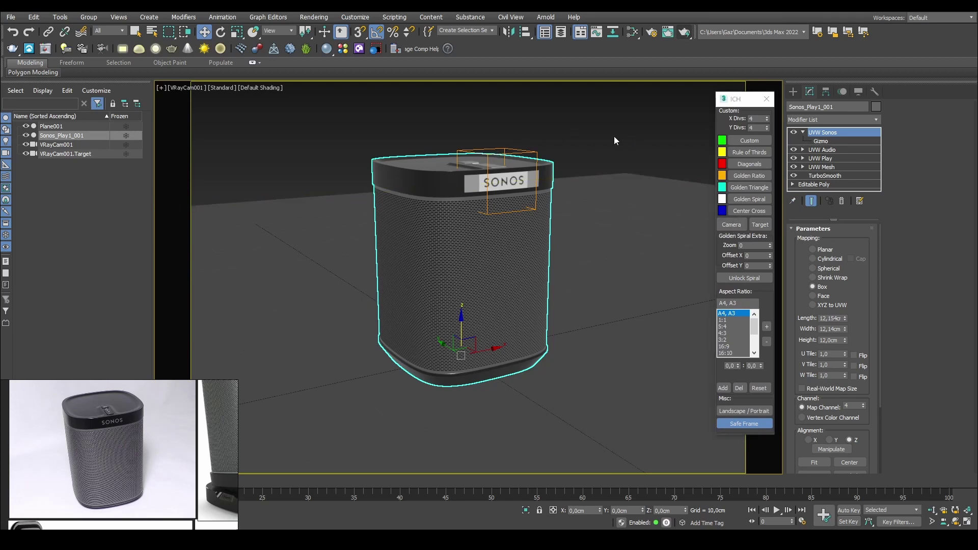
left_click(767, 100)
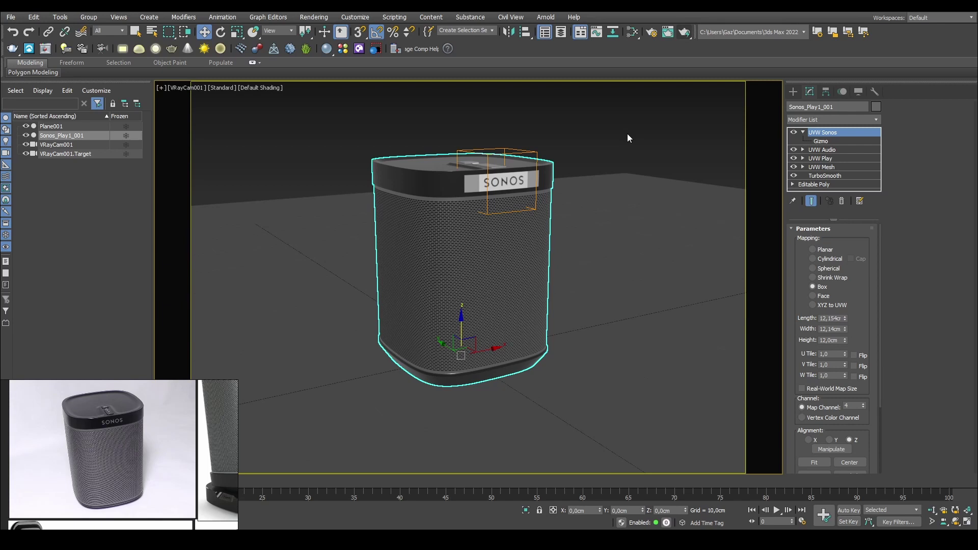
left_click(591, 127)
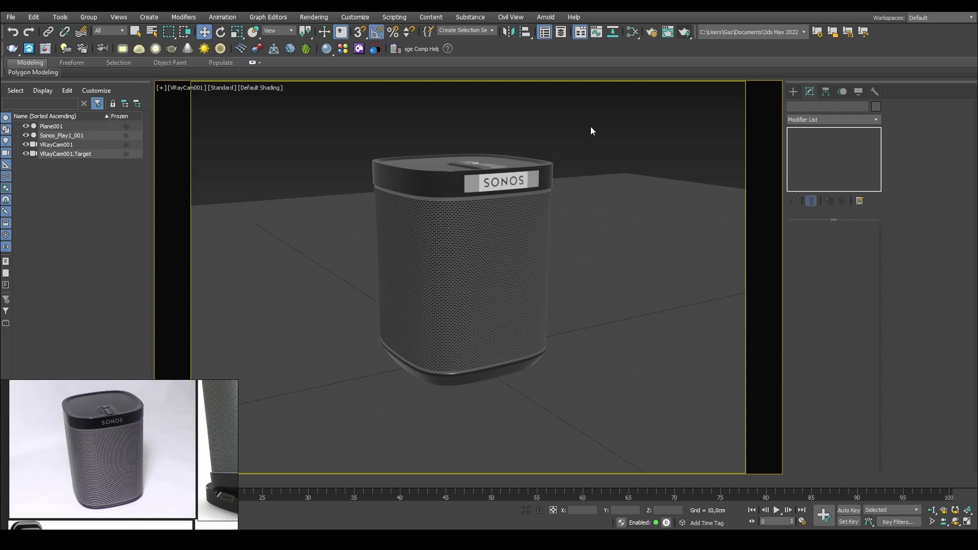
left_click(420, 49)
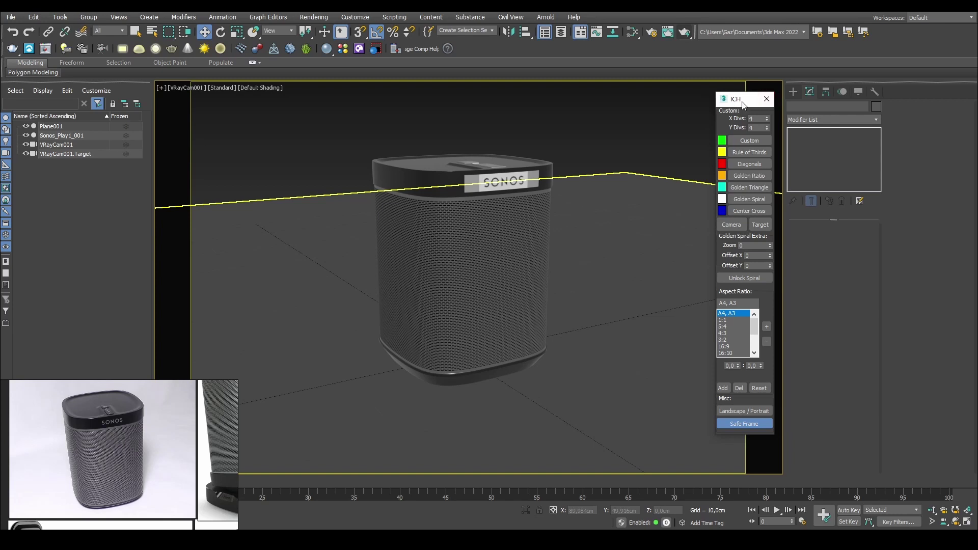
left_click(767, 98)
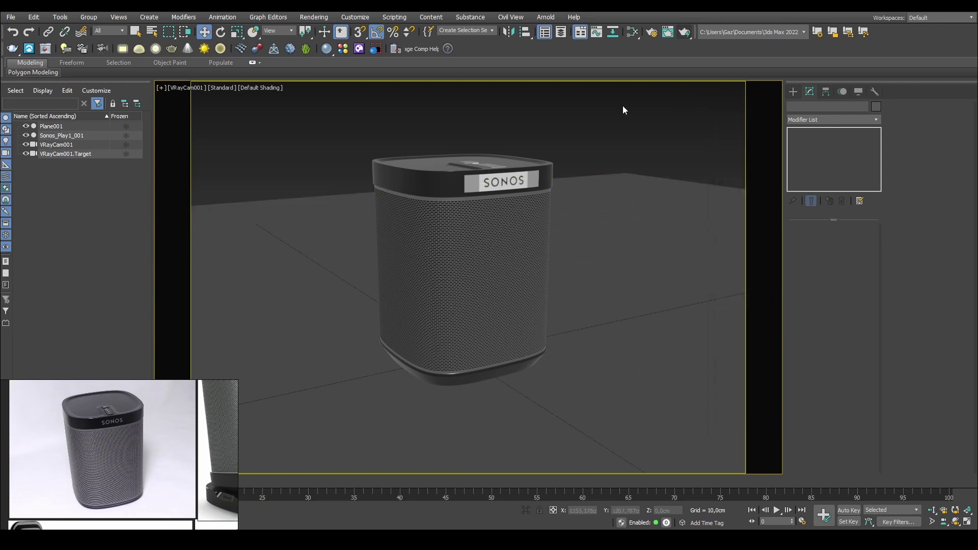
left_click(473, 178)
Step: Inspect VRayCam001's placement around the speaker from a shaded perspective view
key("p")
key("F3")
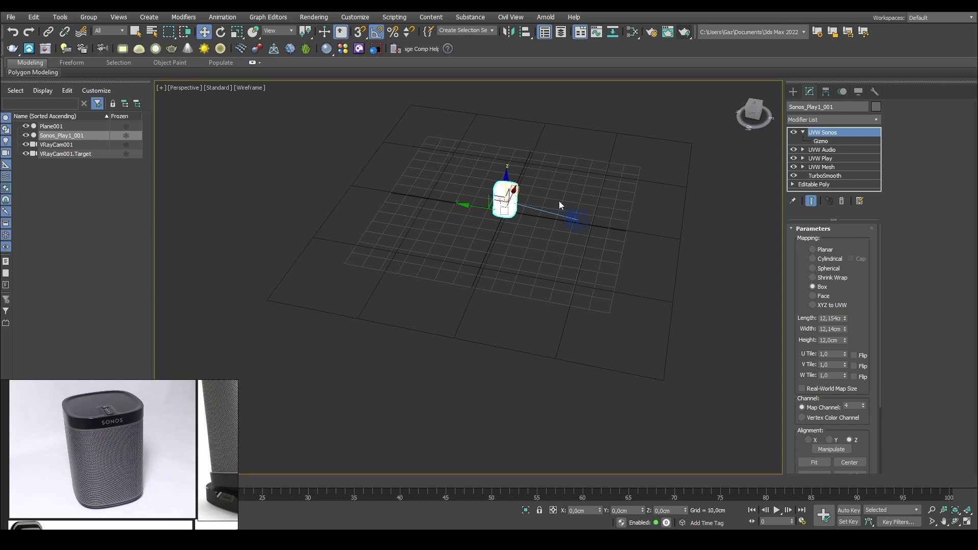
key("F3")
key("z")
left_click(683, 264)
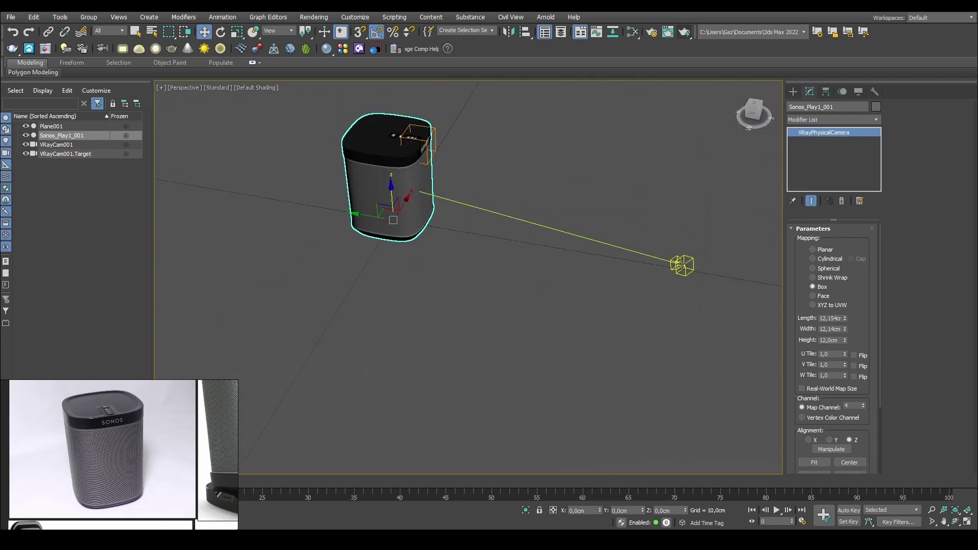
scroll(583, 203, "up", 5)
middle_click_drag(583, 203, 556, 187)
scroll(359, 180, "down", 6)
Step: Return to the VRayCam001 view and select the camera in the Scene Explorer to show its settings
key("c")
left_click(591, 153)
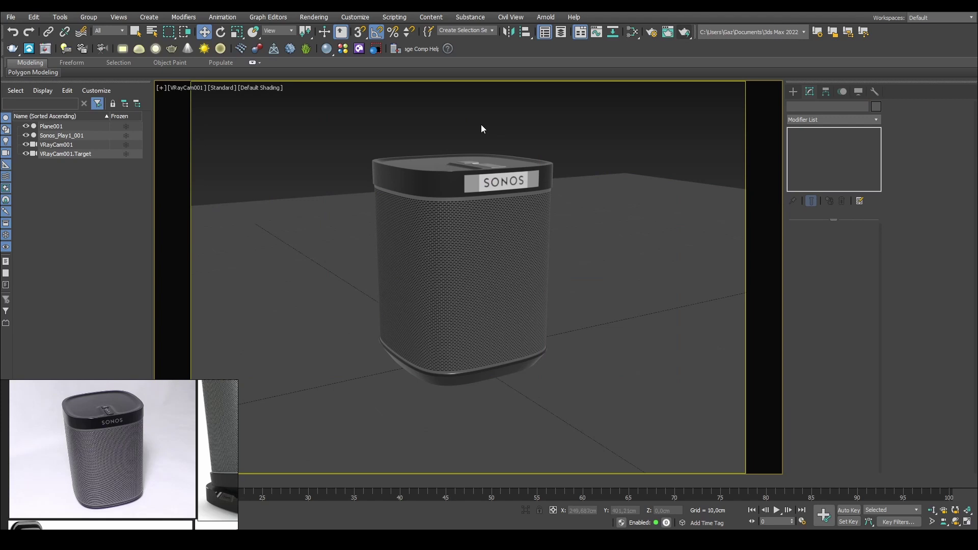
left_click(44, 144)
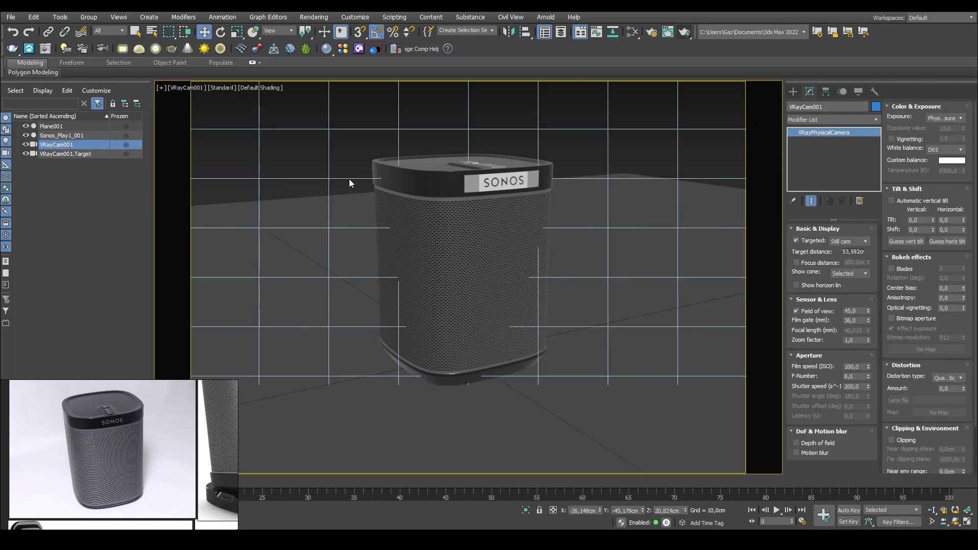